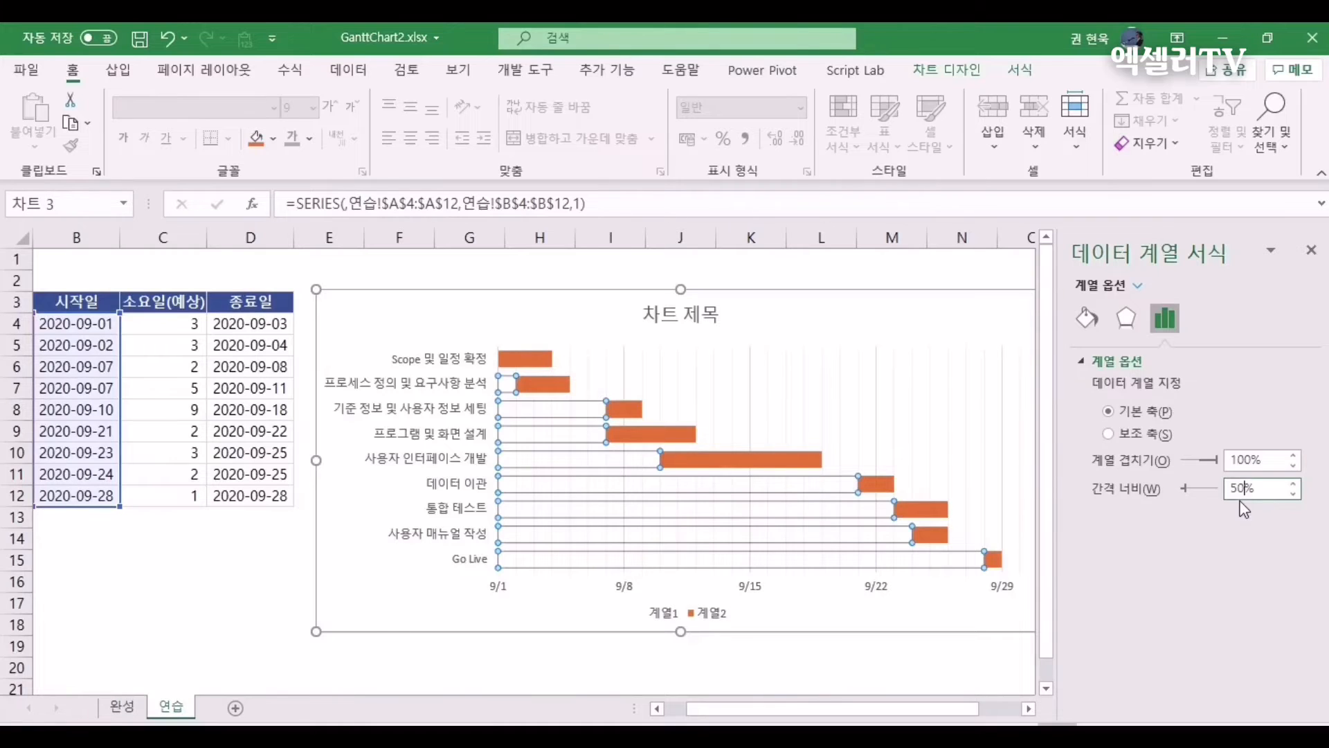
- Give the duration bars of the Gantt chart a solid light lavender fill and remove the chart's legend
{"action": "left_click", "coordinate": [546, 385]}
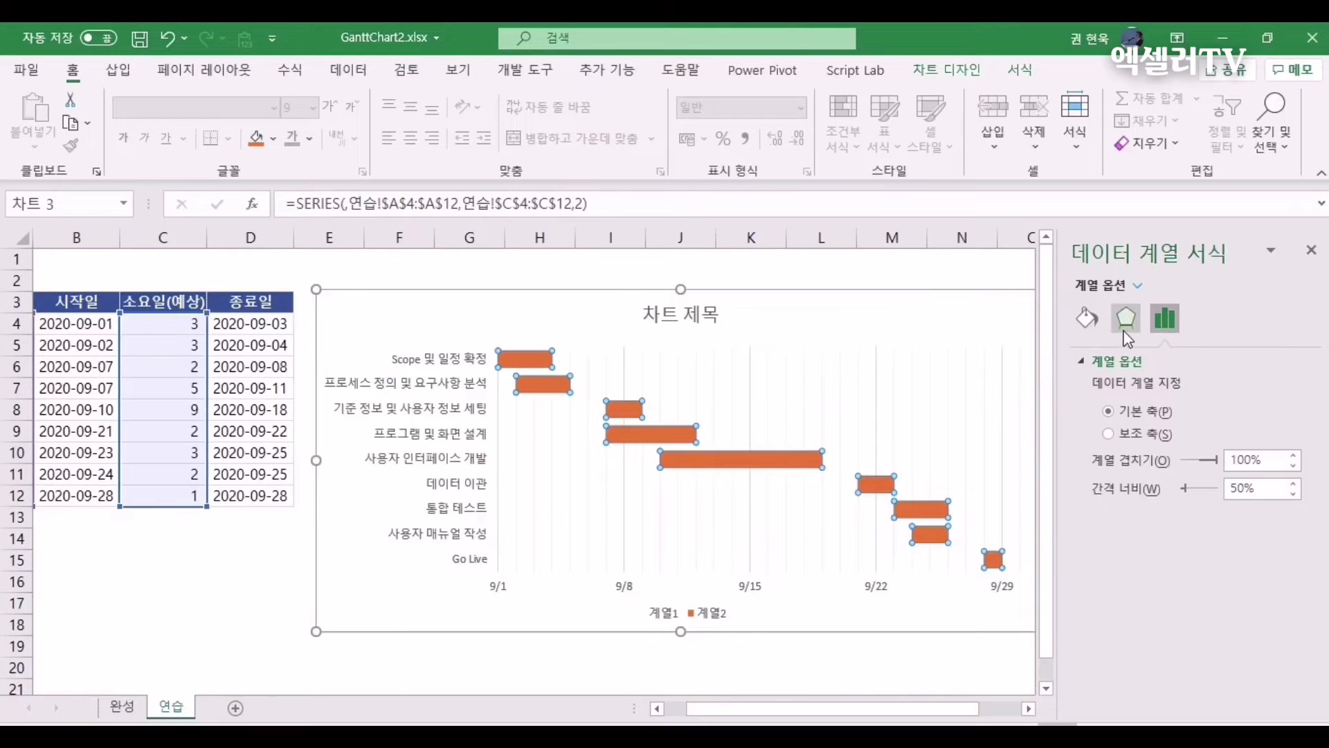
{"action": "left_click", "coordinate": [1087, 318]}
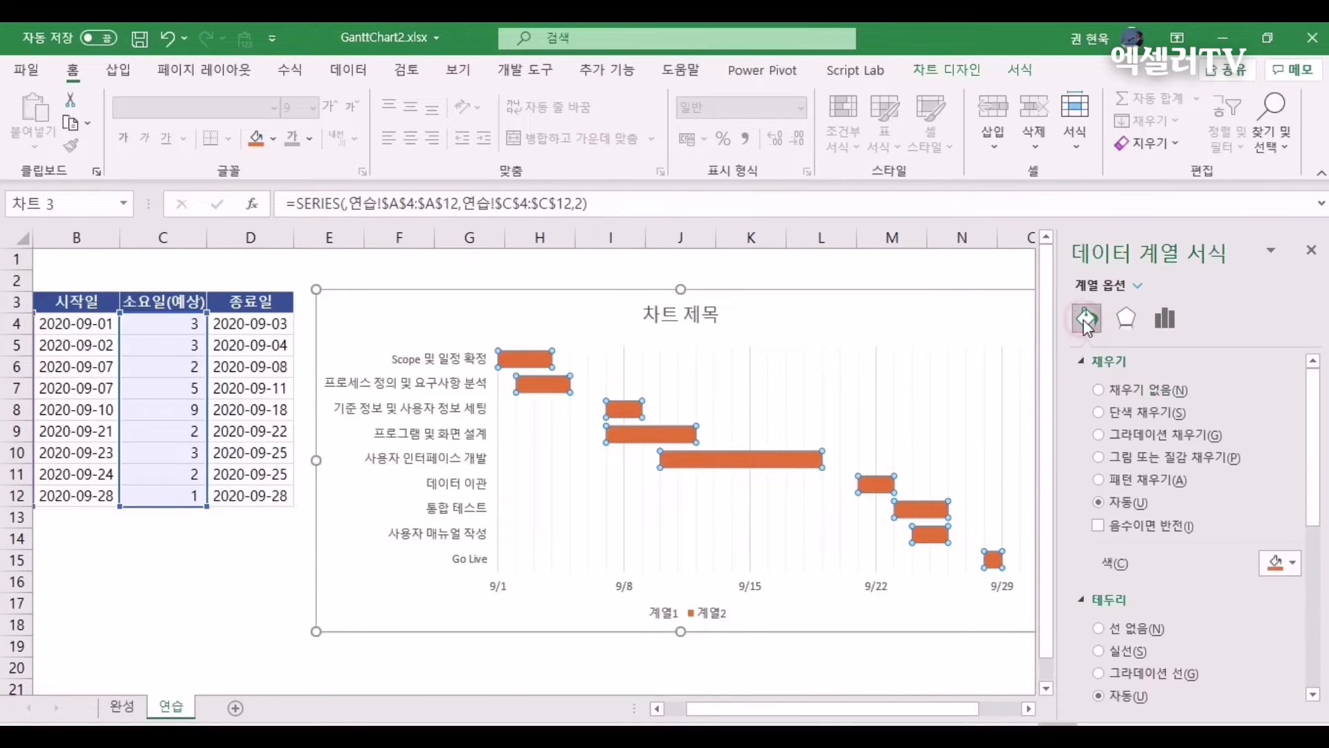
{"action": "left_click", "coordinate": [1101, 413]}
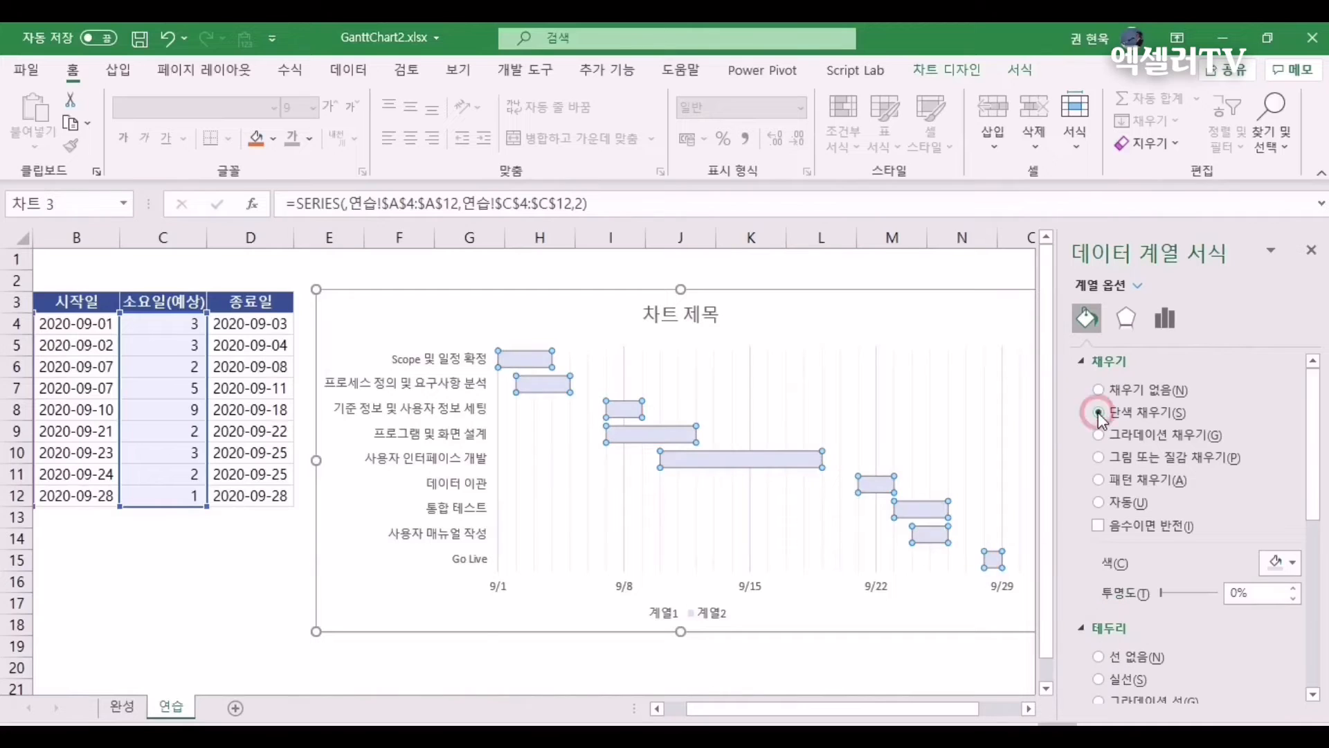
{"action": "left_click", "coordinate": [1280, 562]}
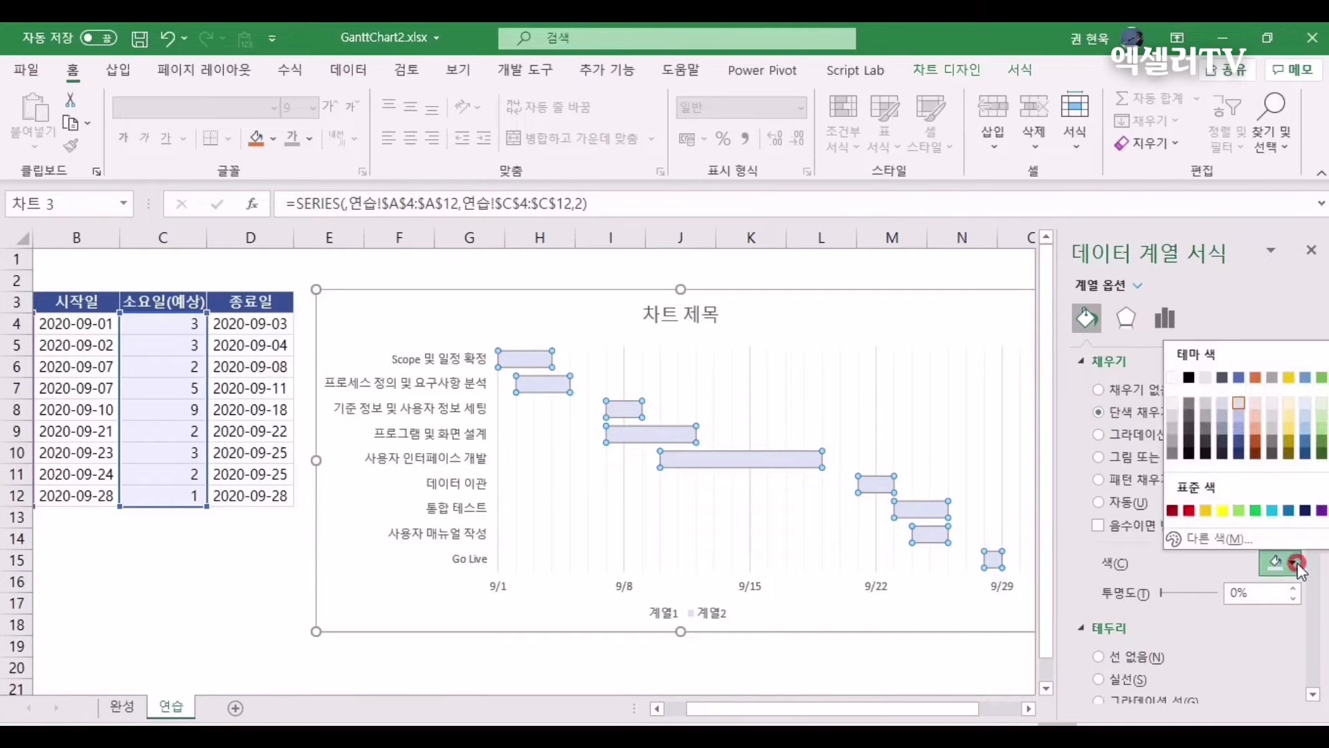
{"action": "left_click", "coordinate": [1239, 403]}
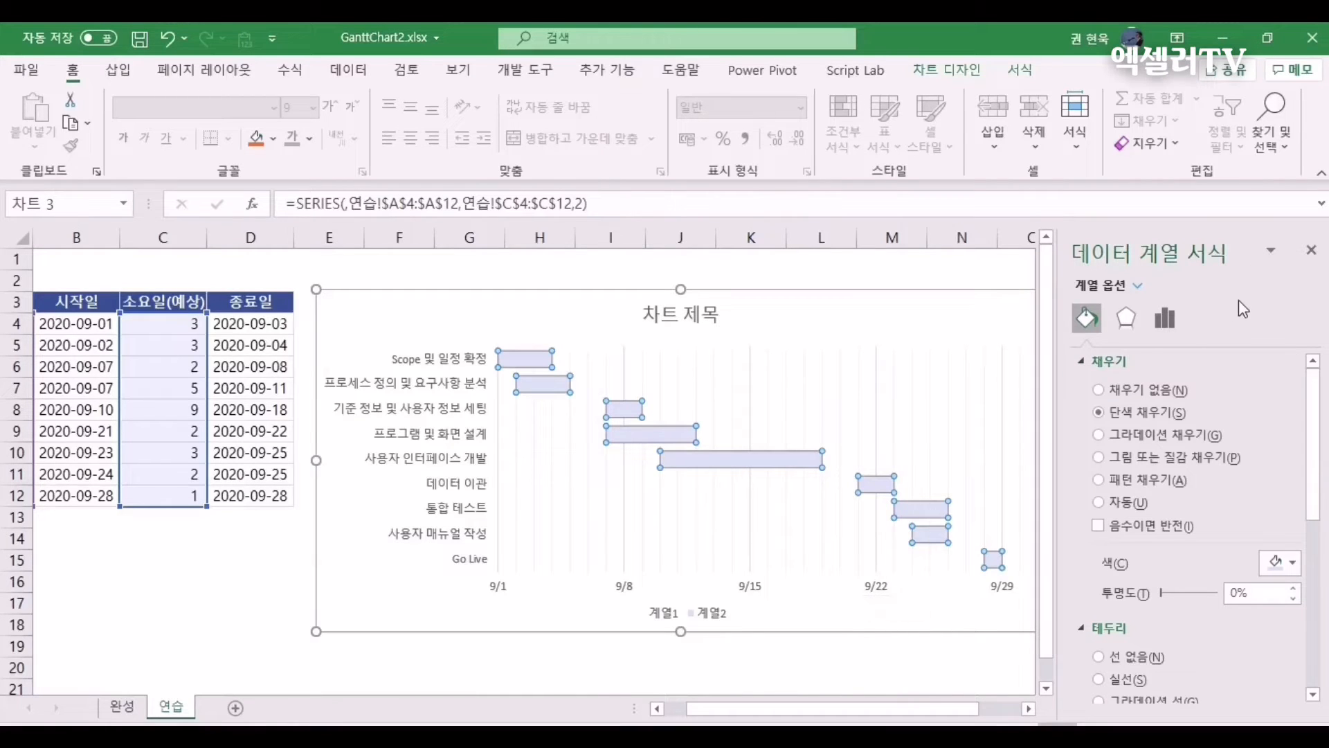
{"action": "left_click", "coordinate": [1310, 251]}
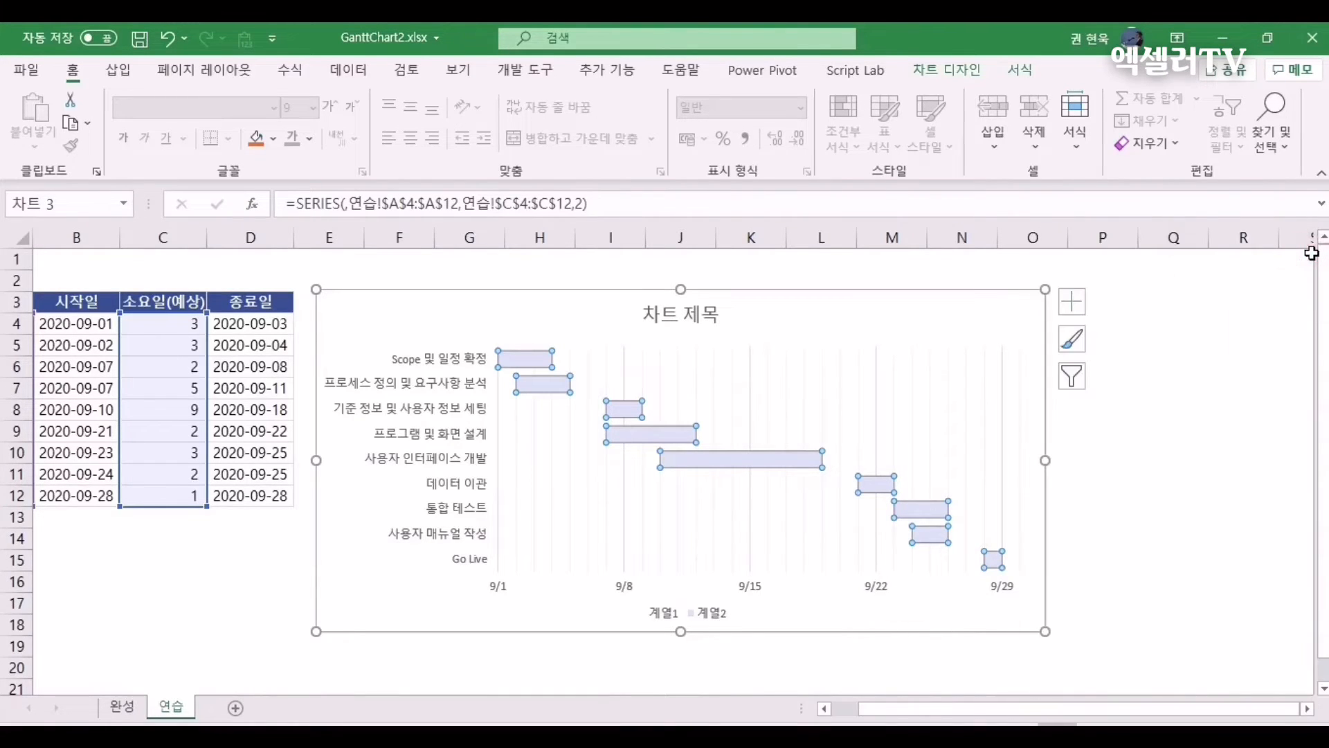
{"action": "left_click", "coordinate": [1075, 306]}
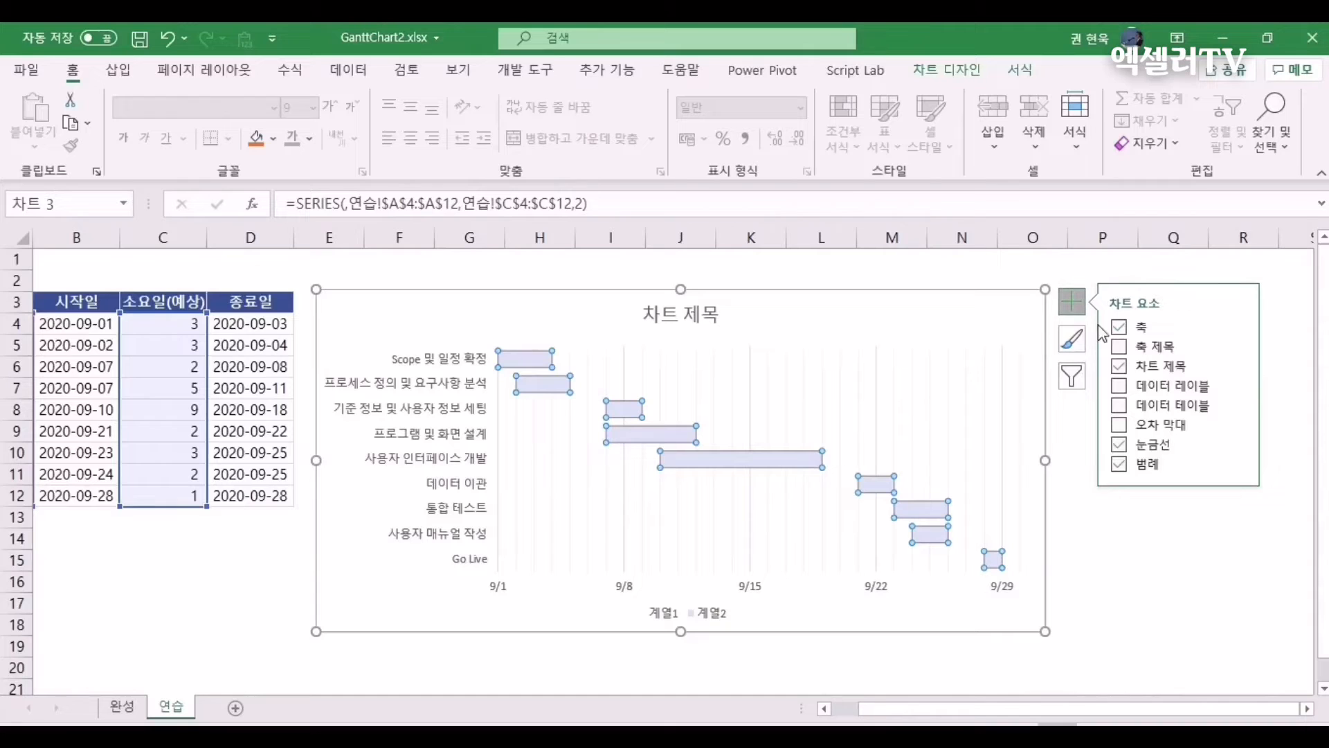
{"action": "left_click", "coordinate": [1120, 463]}
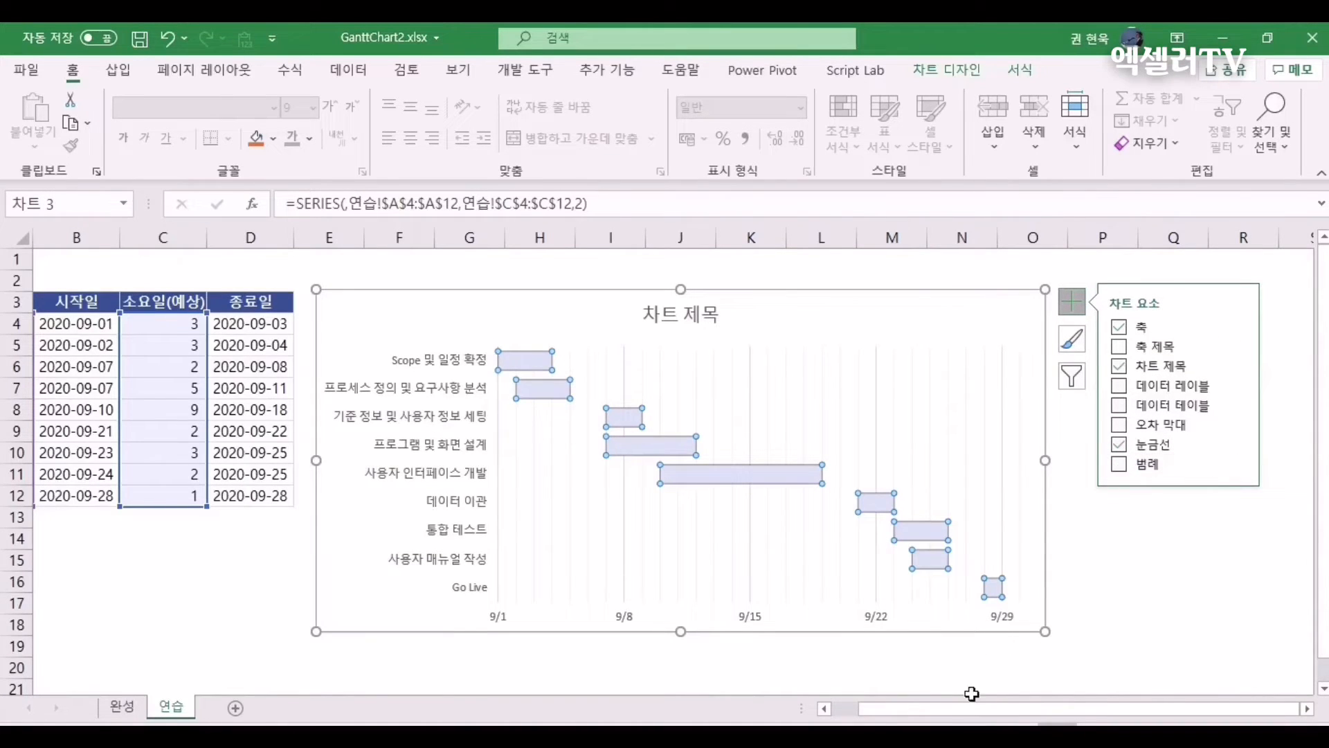
- Link the chart title to cell A1 with the formula =연습!$A$1 and make the title bold
{"action": "left_click_drag", "start_coordinate": [970, 708], "coordinate": [943, 708]}
{"action": "left_click", "coordinate": [874, 306]}
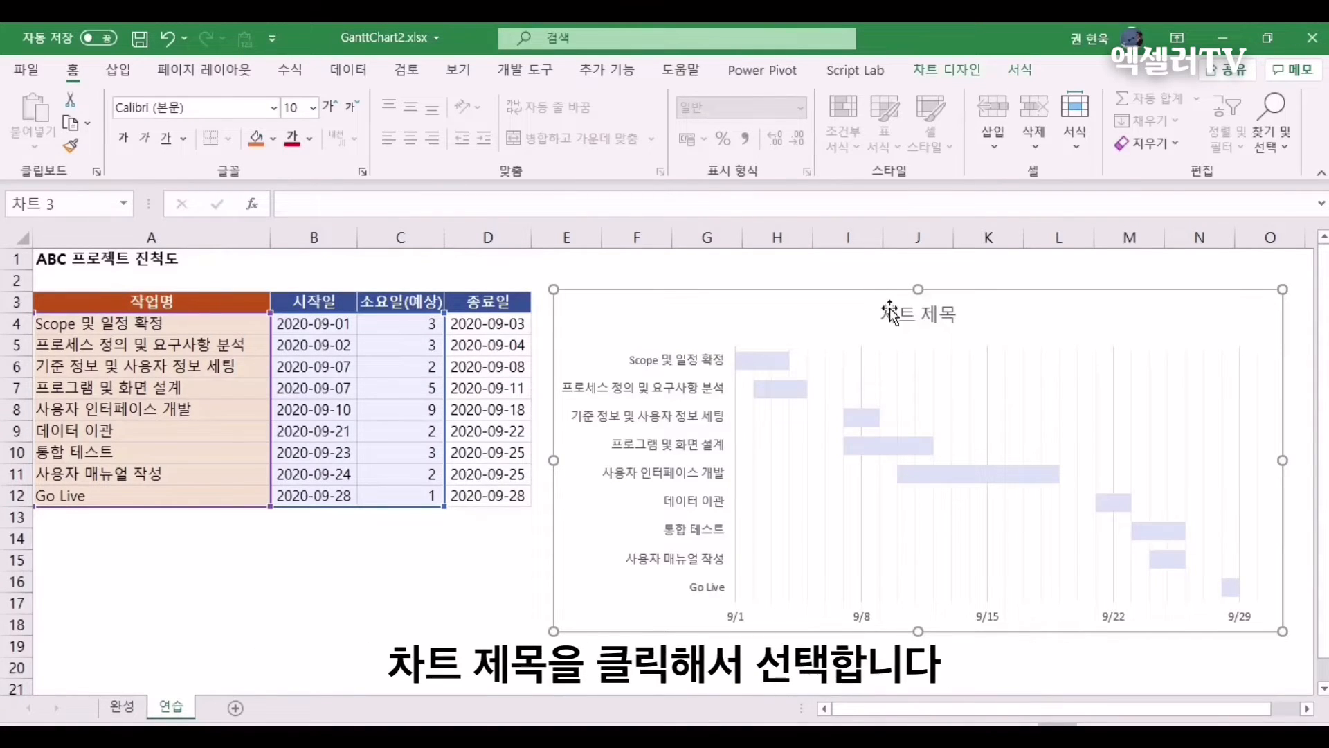
{"action": "left_click", "coordinate": [876, 306]}
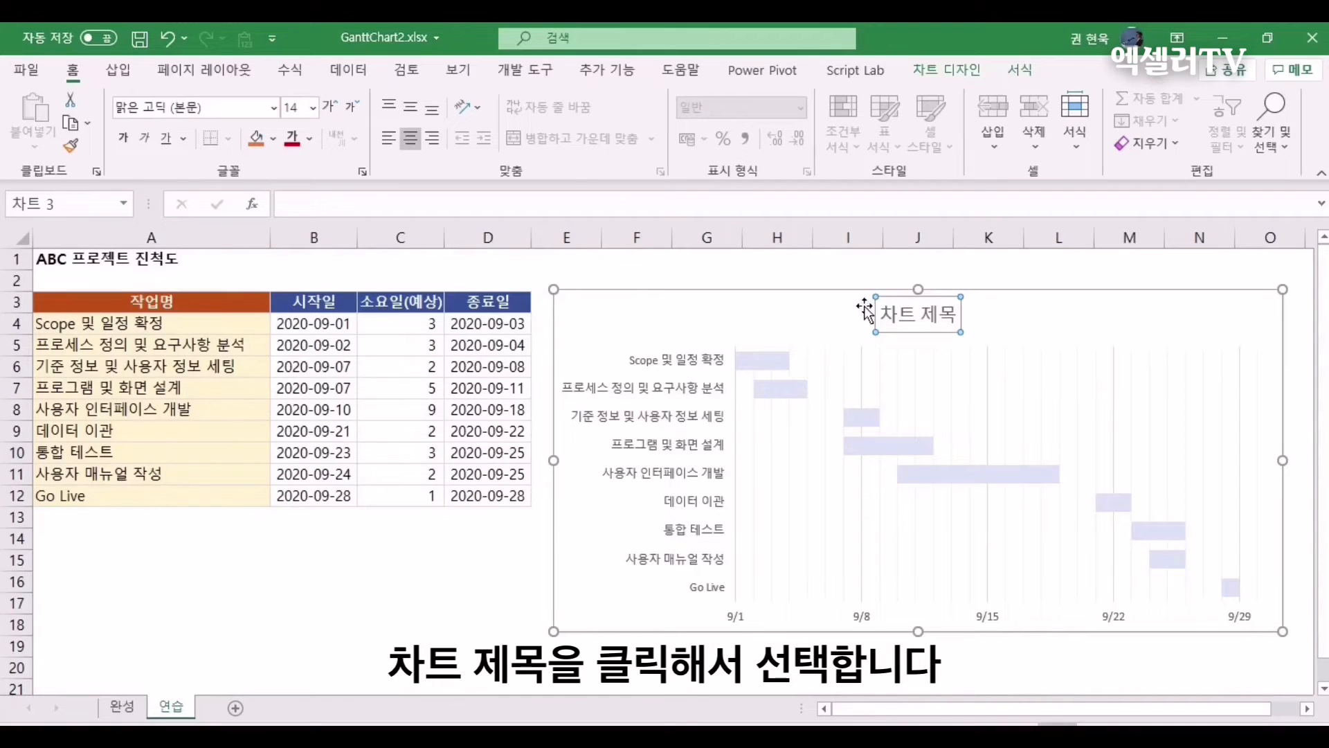
{"action": "left_click", "coordinate": [306, 197]}
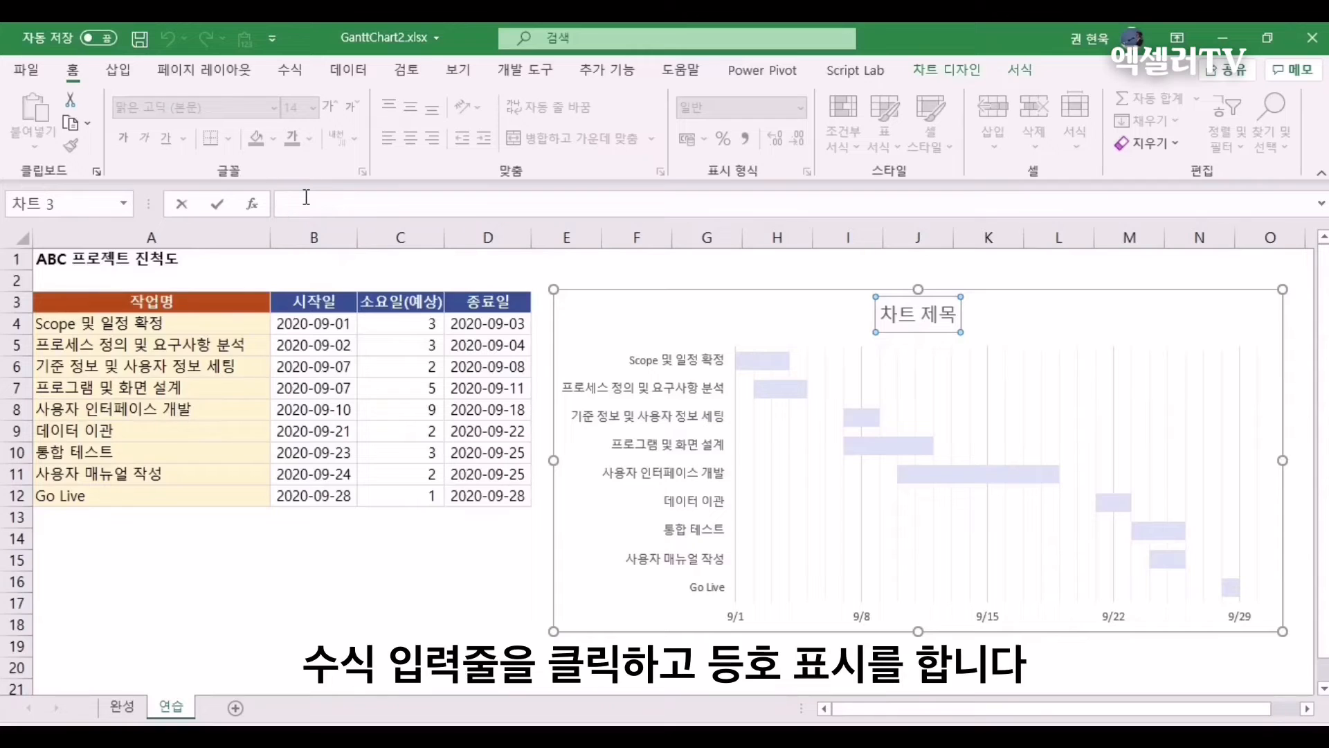
{"action": "type", "text": "="}
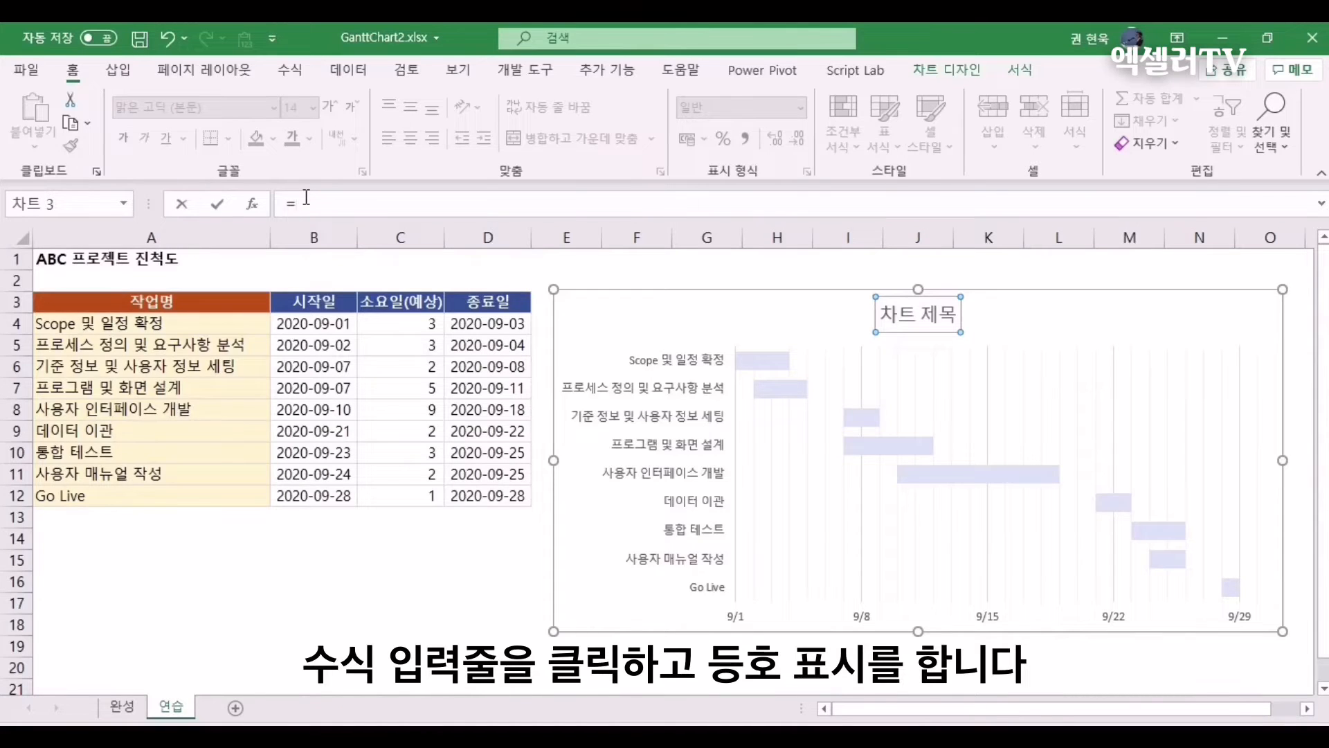
{"action": "left_click", "coordinate": [205, 262]}
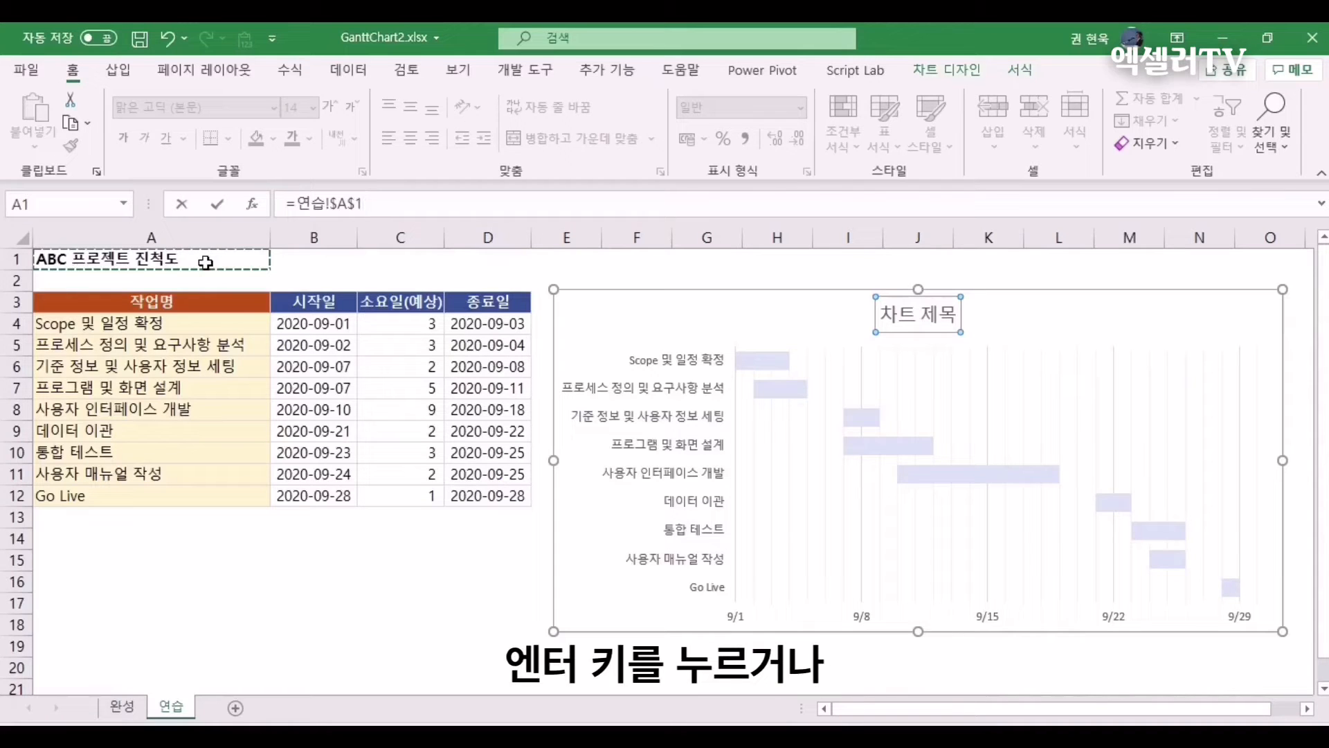
{"action": "left_click", "coordinate": [217, 204]}
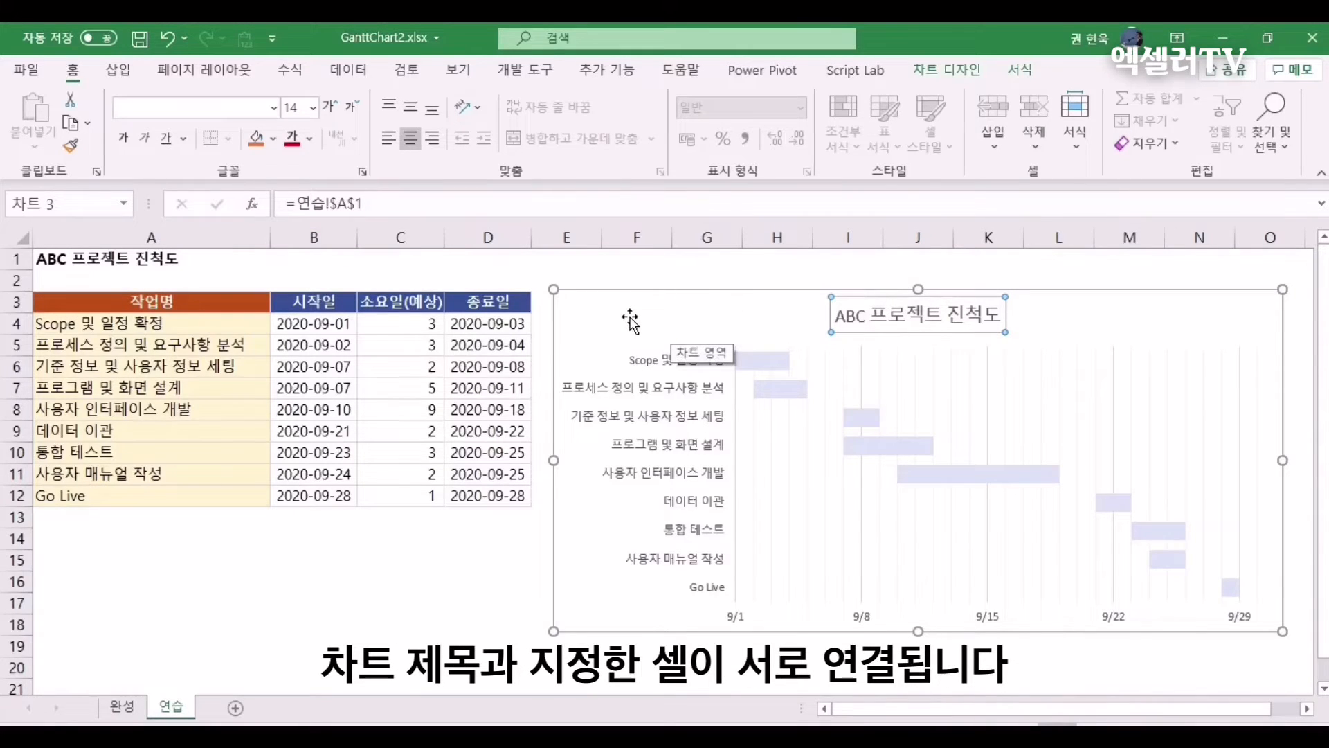
{"action": "left_click", "coordinate": [124, 138]}
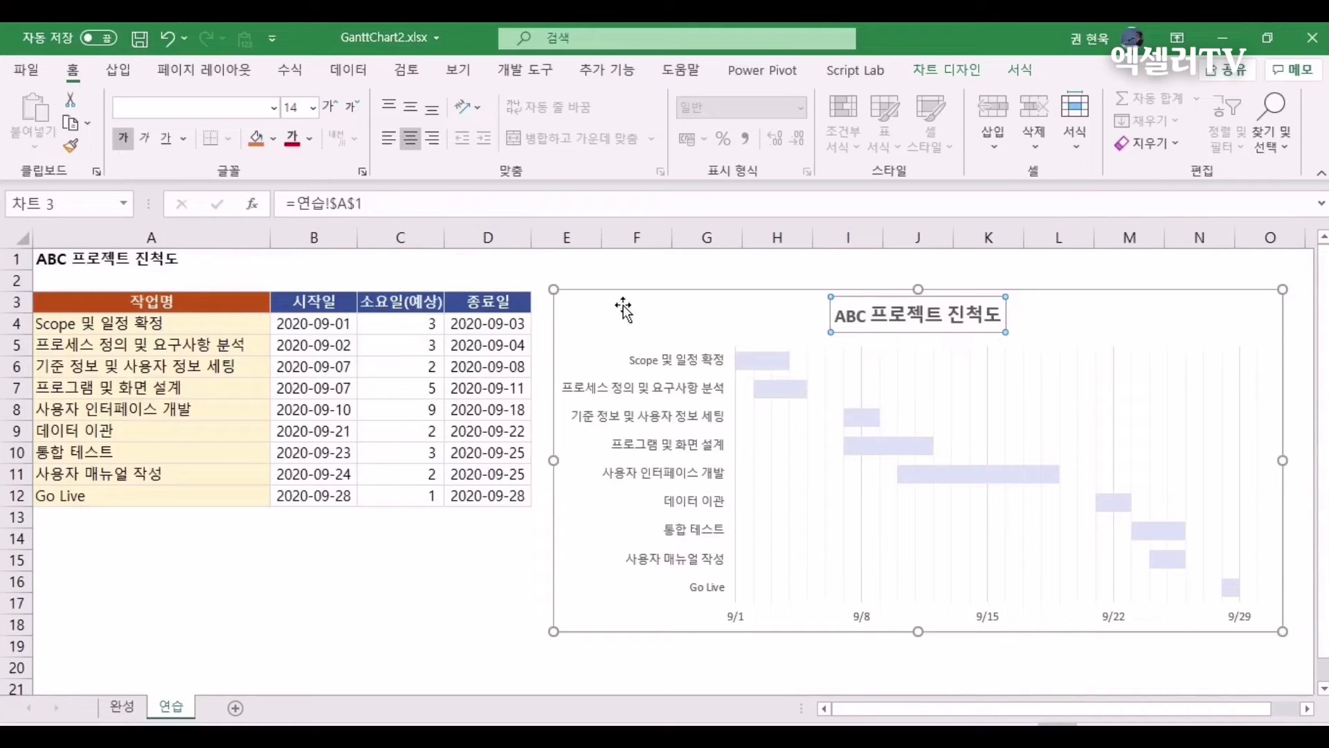
- Change the text in cell A1 to "ABC 프로젝트 계획표" to test the linked chart title
{"action": "left_click", "coordinate": [210, 259]}
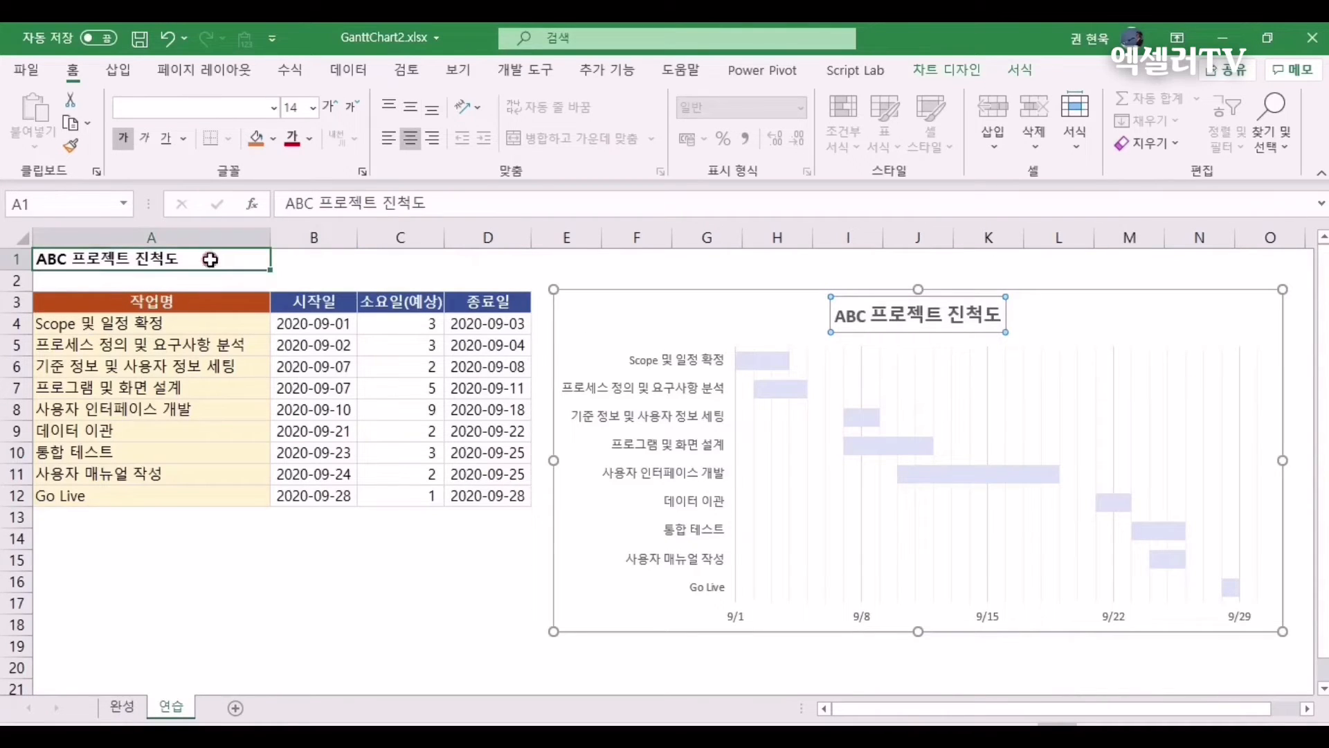
{"action": "left_click", "coordinate": [465, 202]}
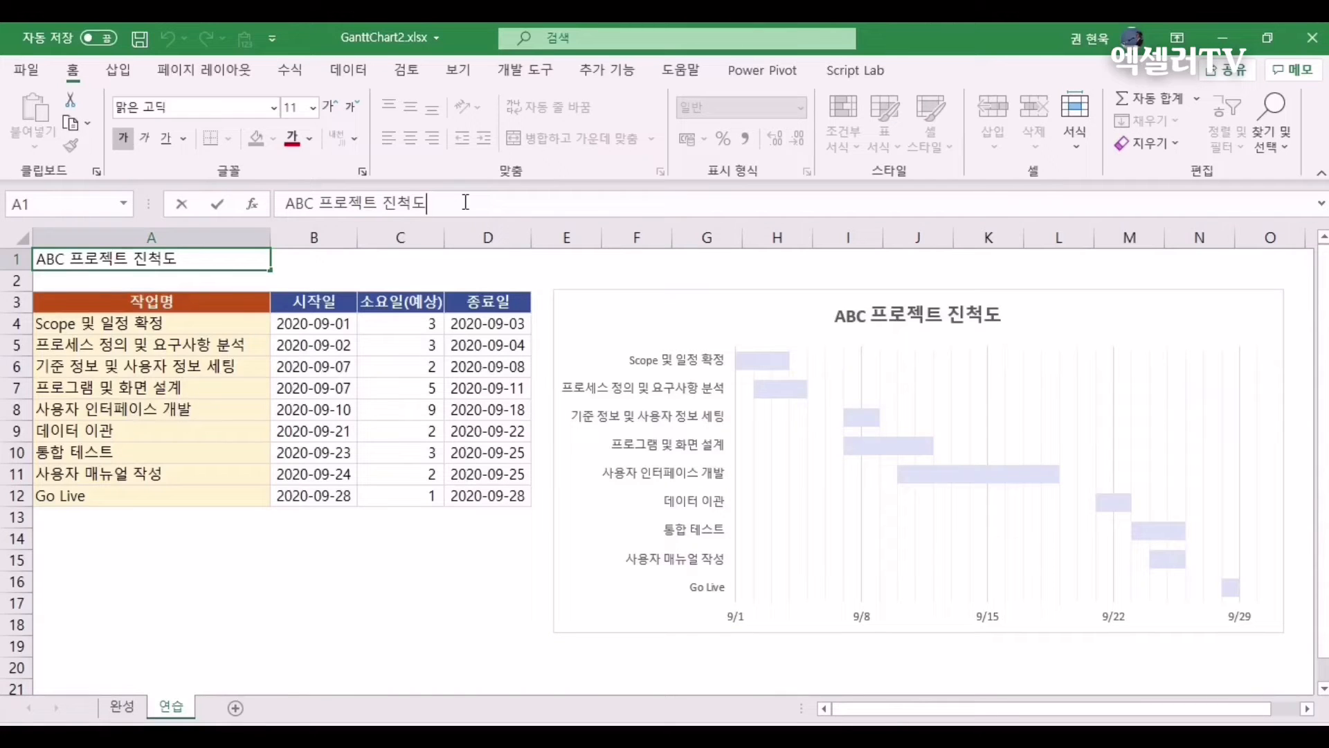
{"action": "key", "text": "BackSpace"}
{"action": "key", "text": "BackSpace"}
{"action": "key", "text": "BackSpace"}
{"action": "type", "text": "계"}
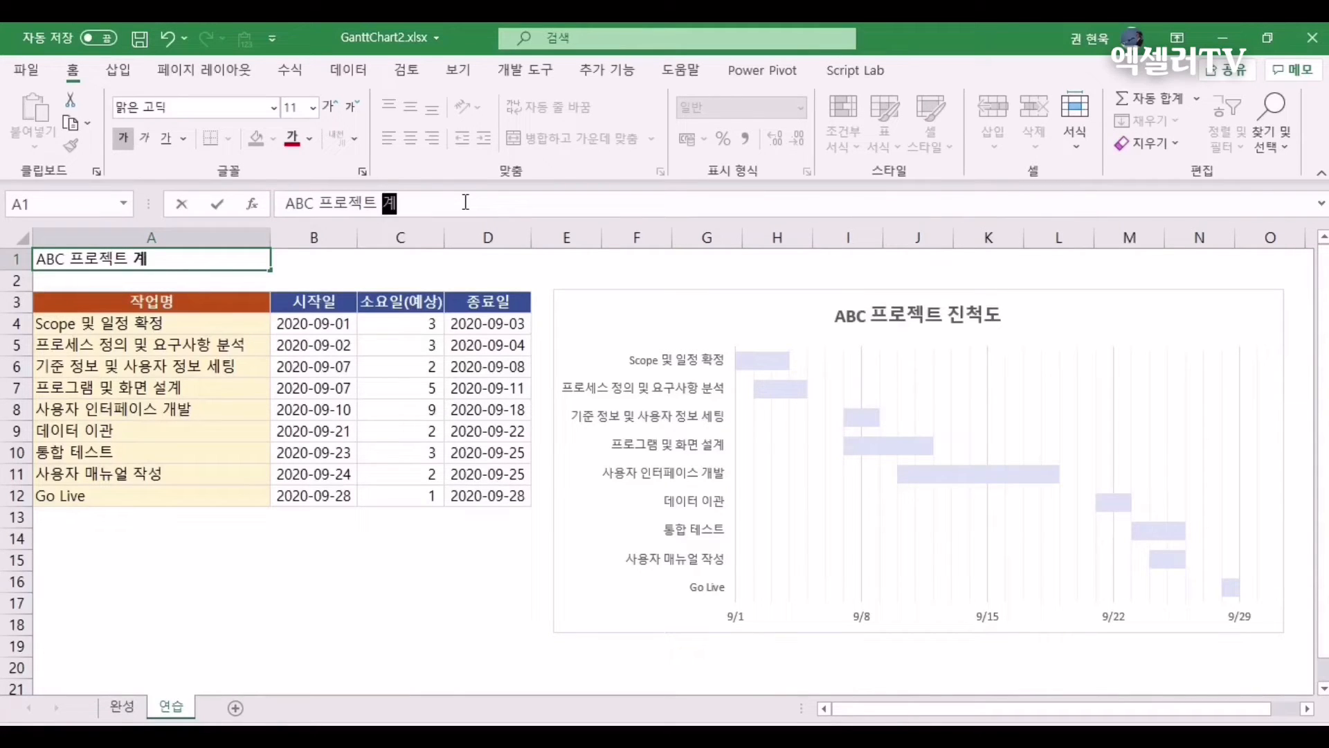
{"action": "type", "text": "획표"}
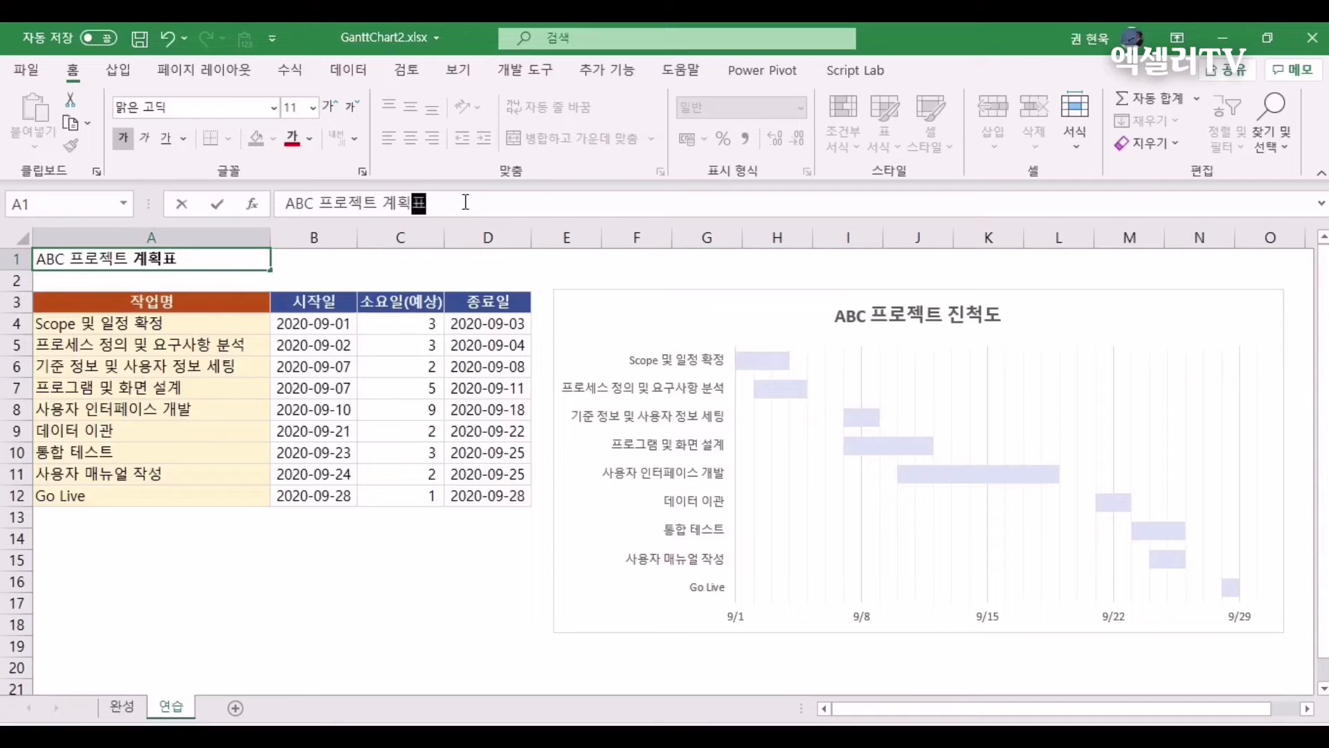
{"action": "key", "text": "Return"}
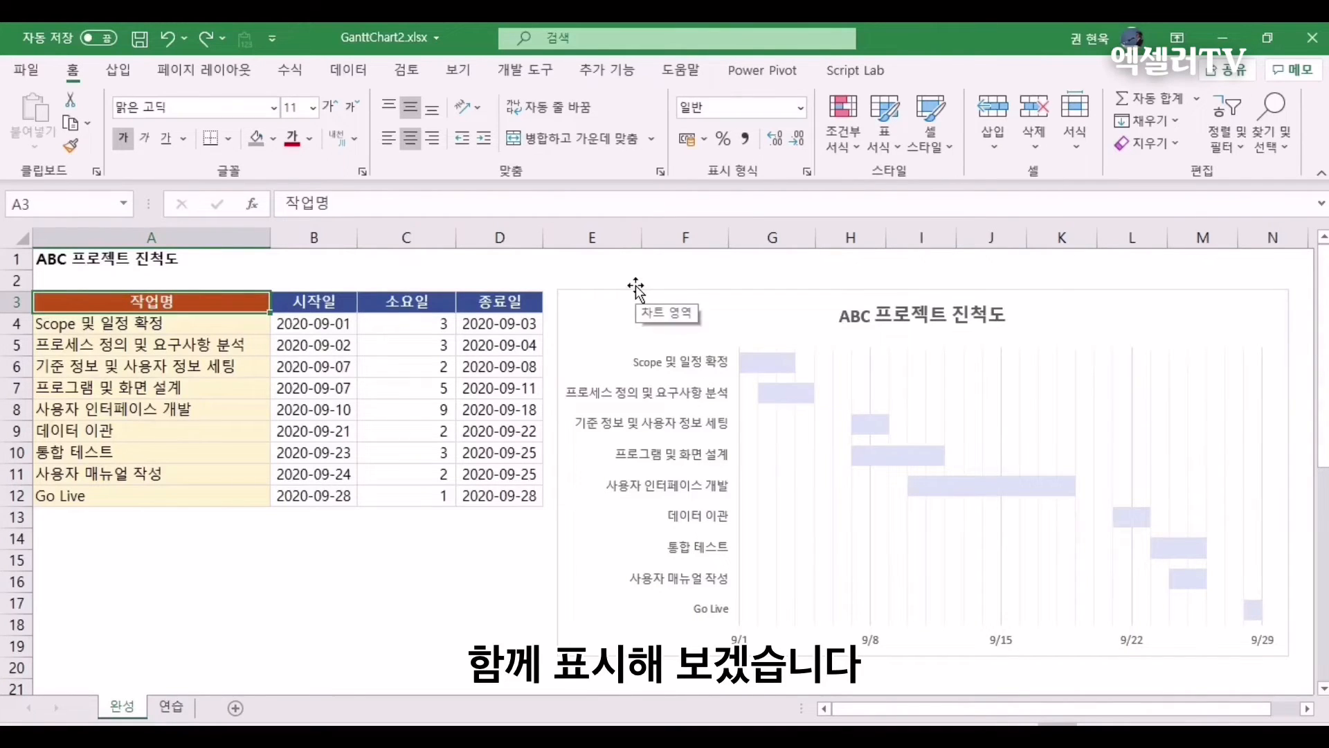
- On the 완성 sheet, move the chart clear of column E and enter the header "소요일(실제)" in E3
{"action": "left_click_drag", "start_coordinate": [635, 285], "coordinate": [733, 282]}
{"action": "left_click", "coordinate": [596, 294]}
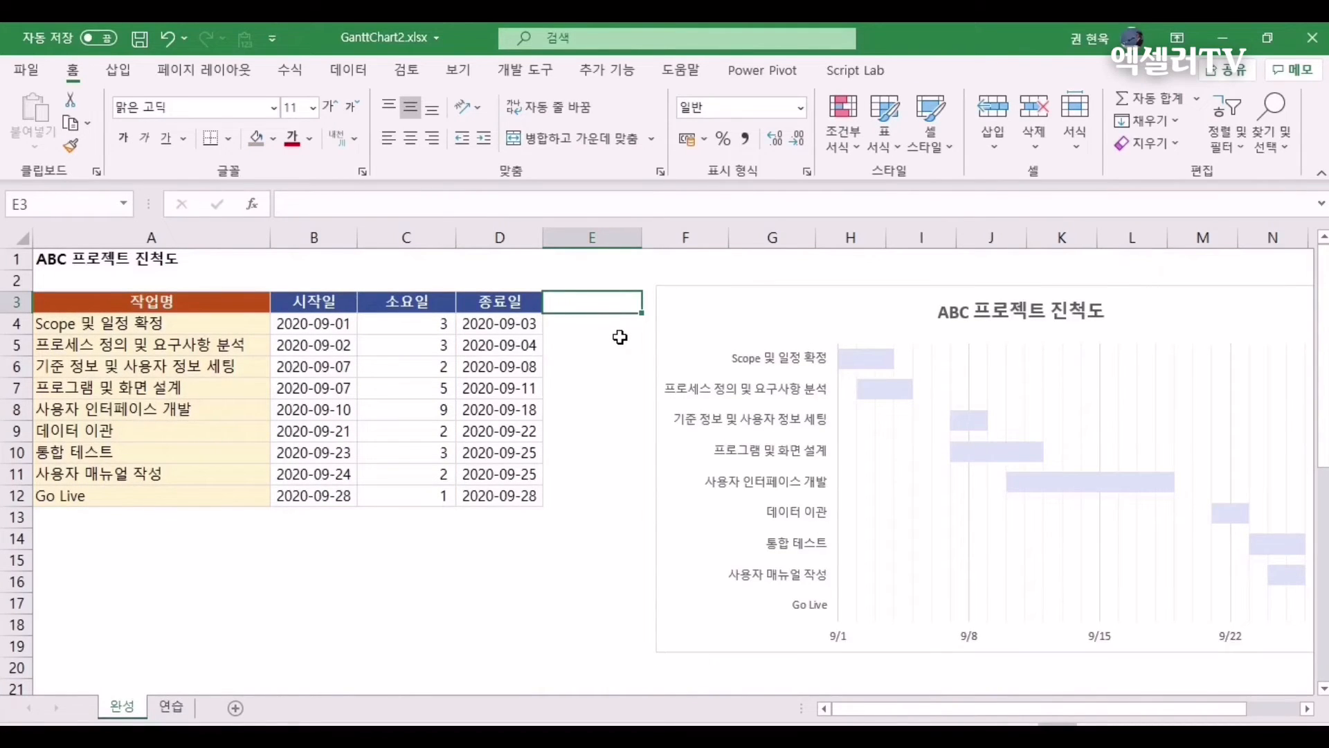
{"action": "type", "text": "소요일("}
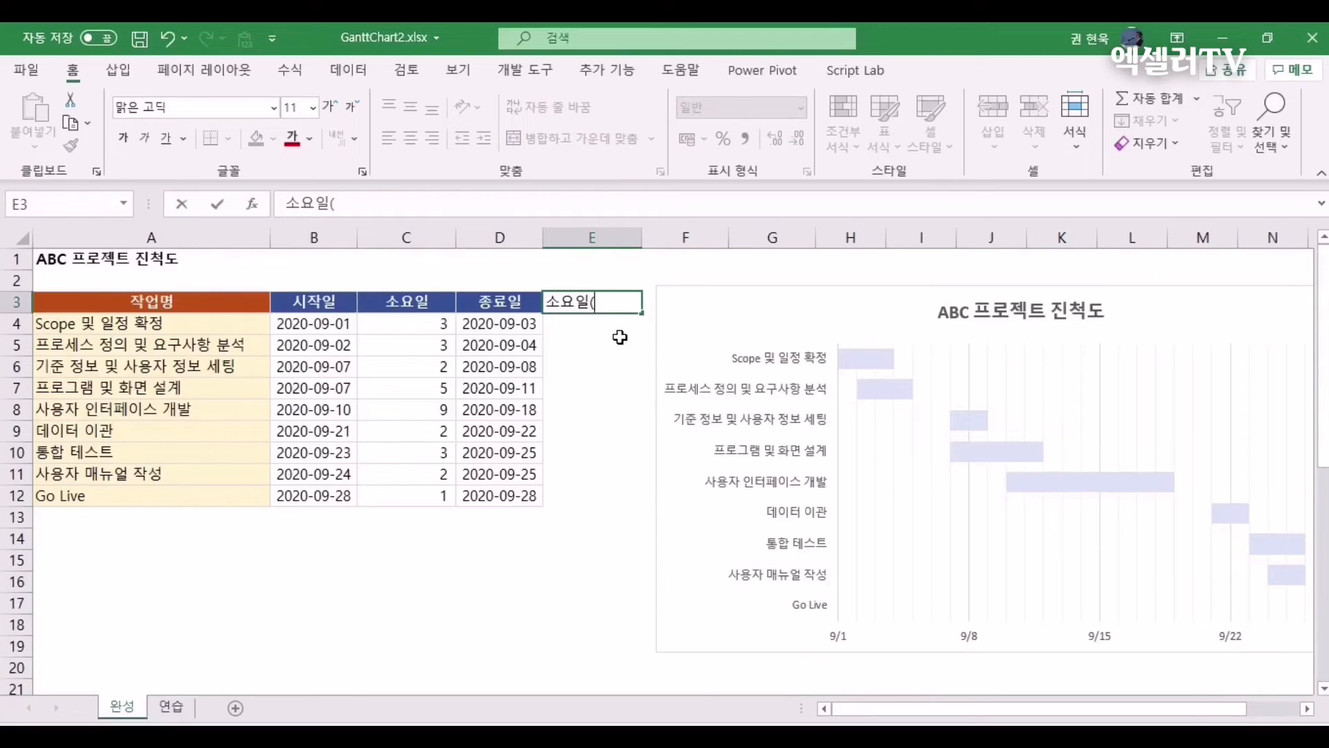
{"action": "type", "text": "실제)"}
{"action": "key", "text": "Return"}
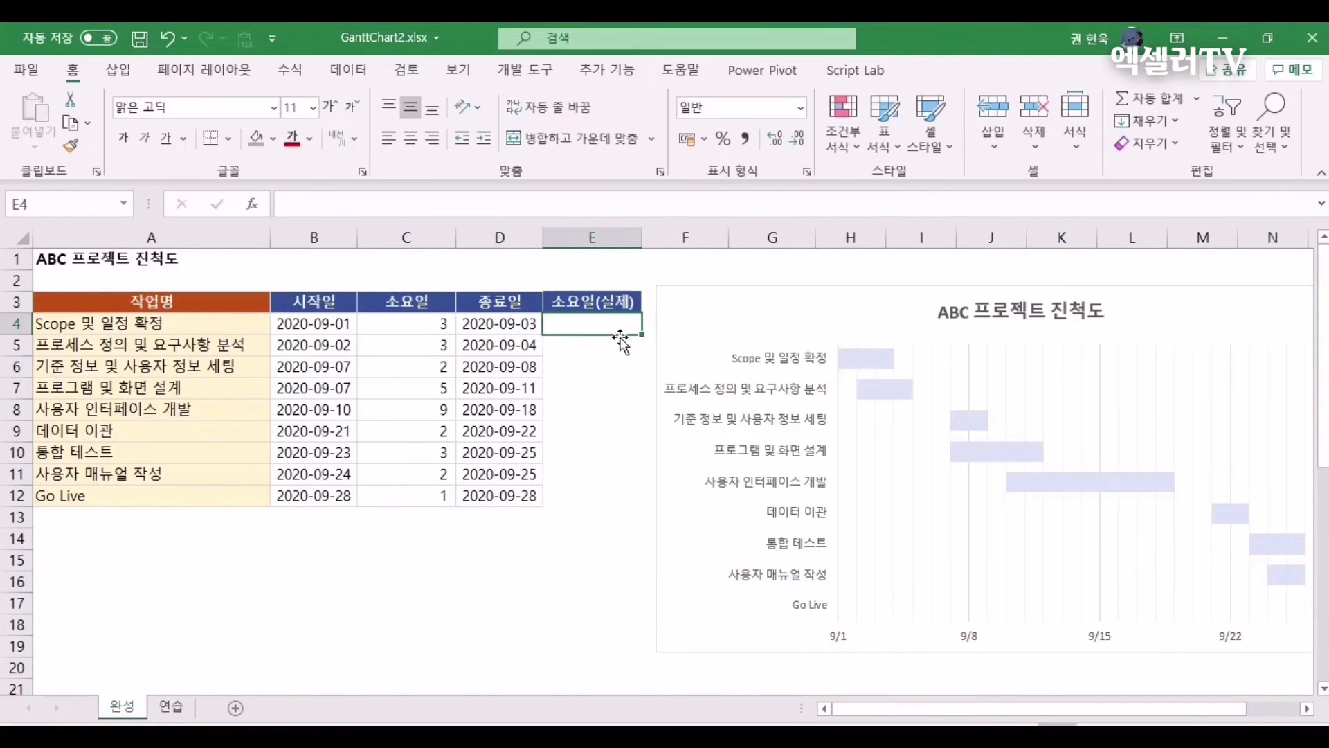
- Rename the header in cell C3 to "소요일(계획)"
{"action": "left_click", "coordinate": [442, 305]}
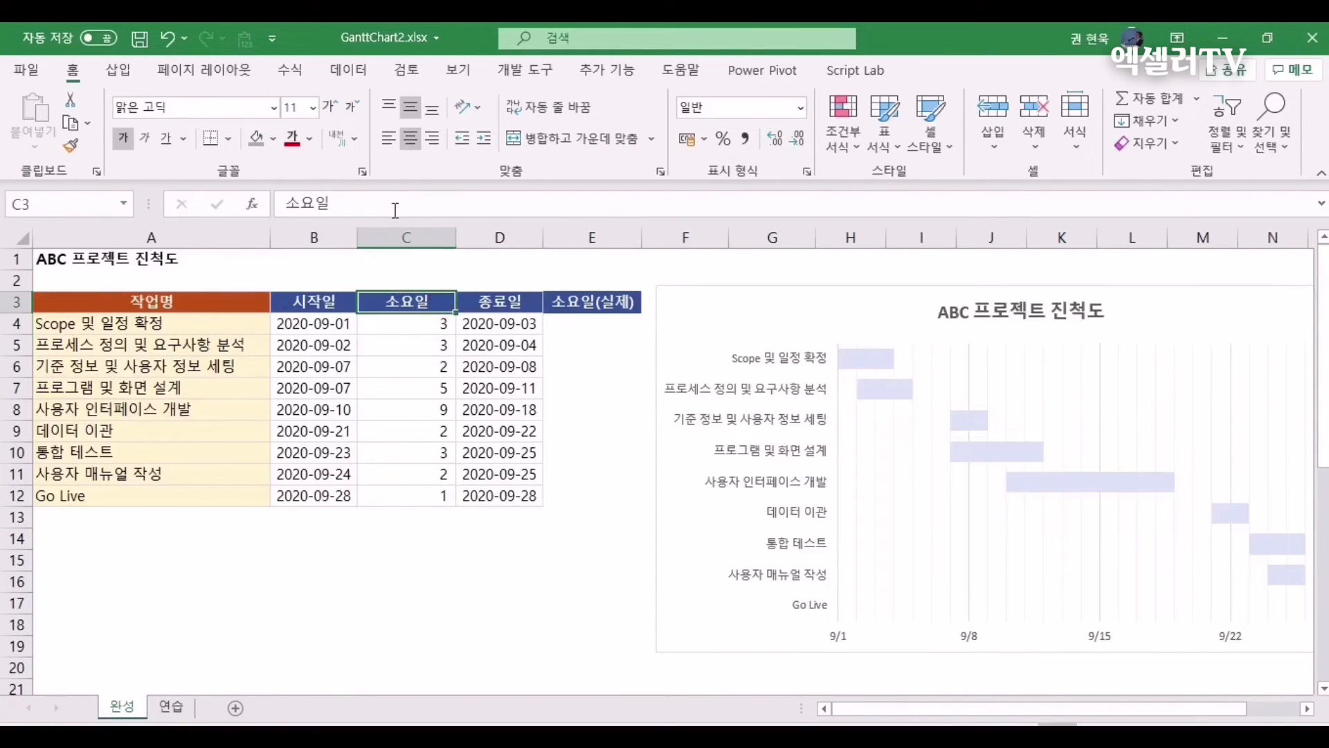
{"action": "left_click", "coordinate": [385, 201]}
{"action": "type", "text": "(계획)"}
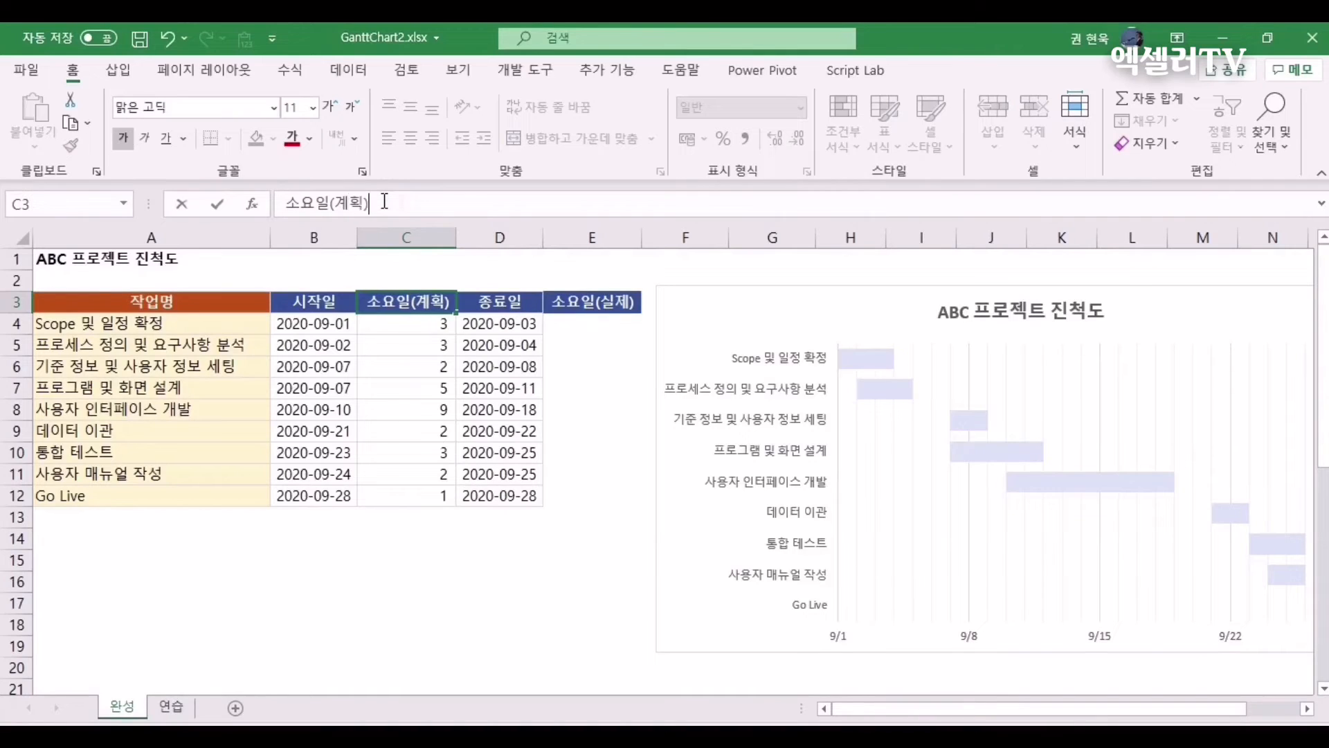
{"action": "key", "text": "Return"}
- Enter the actual durations 3, 4, 3 and 4 in cells E4 to E7 for the first four tasks
{"action": "left_click", "coordinate": [565, 323]}
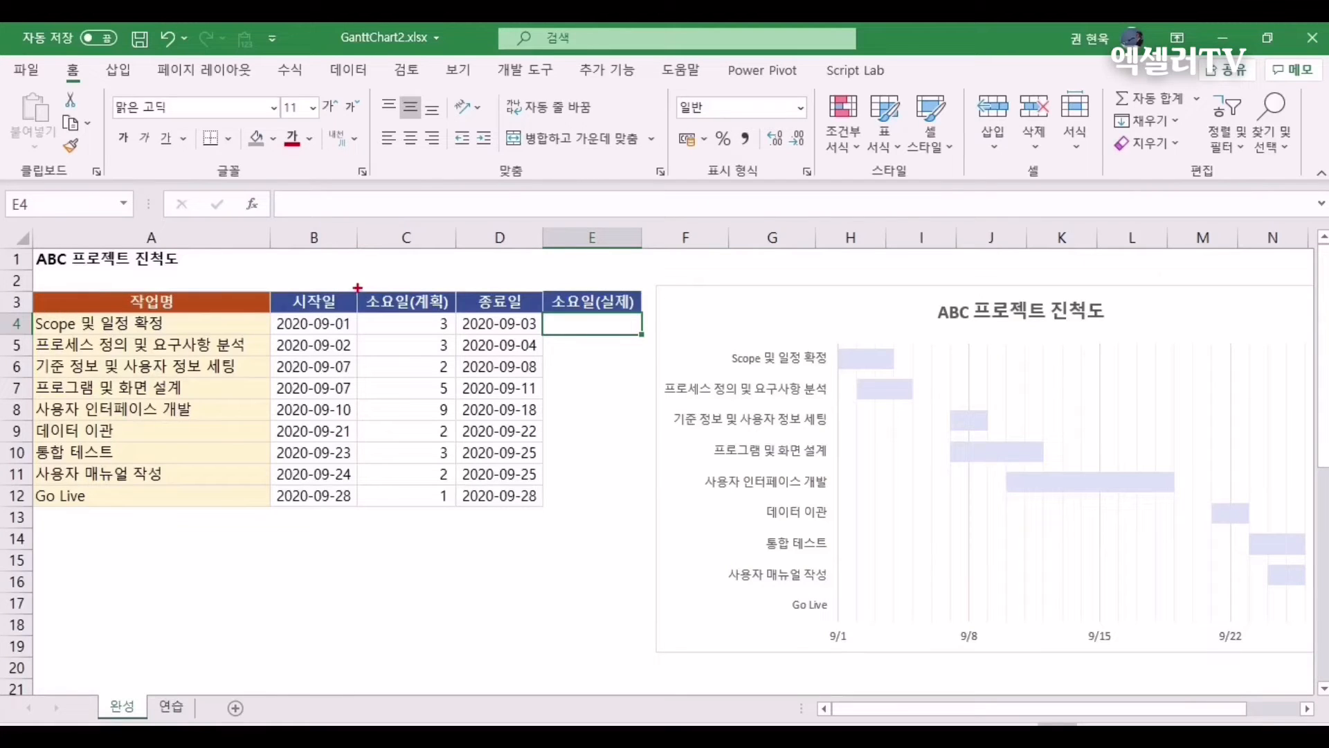
{"action": "mouse_move", "coordinate": [358, 288]}
{"action": "left_mouse_down"}
{"action": "mouse_move", "coordinate": [456, 411]}
{"action": "mouse_move", "coordinate": [456, 510]}
{"action": "left_mouse_up"}
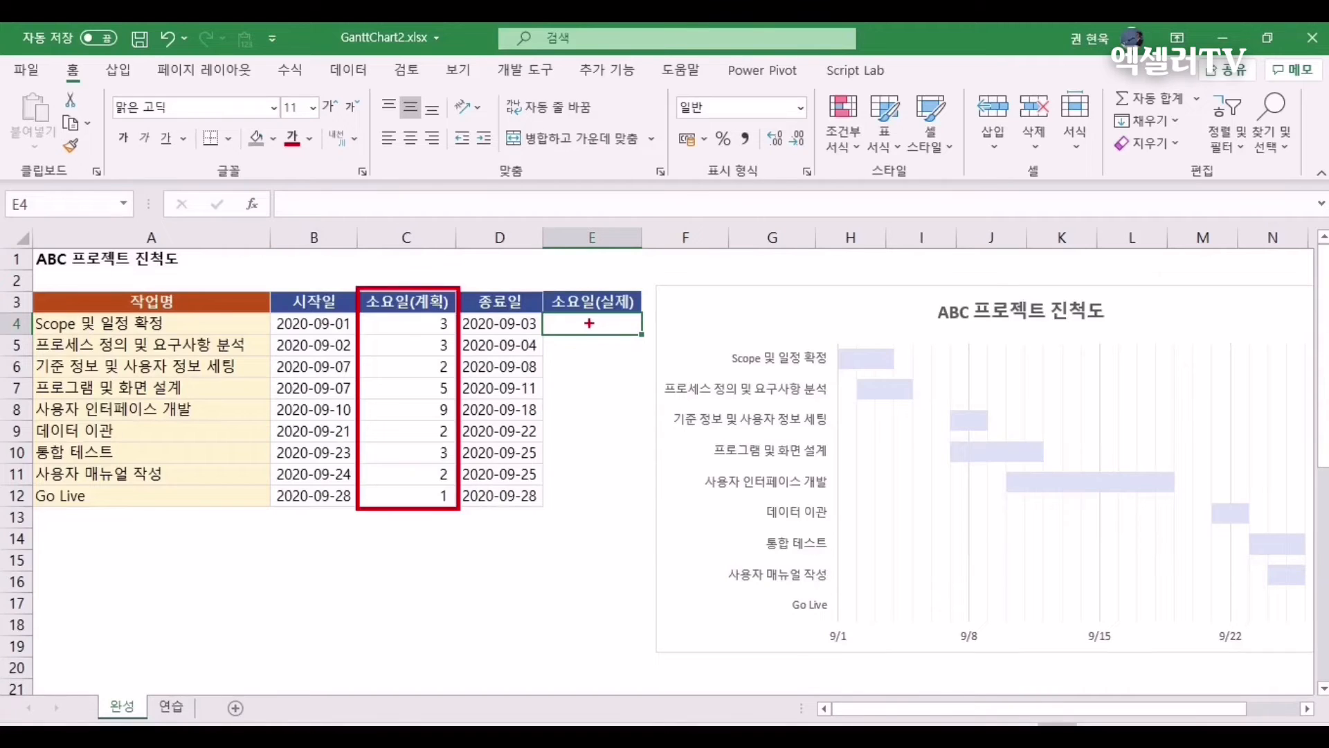
{"action": "key", "text": "Escape"}
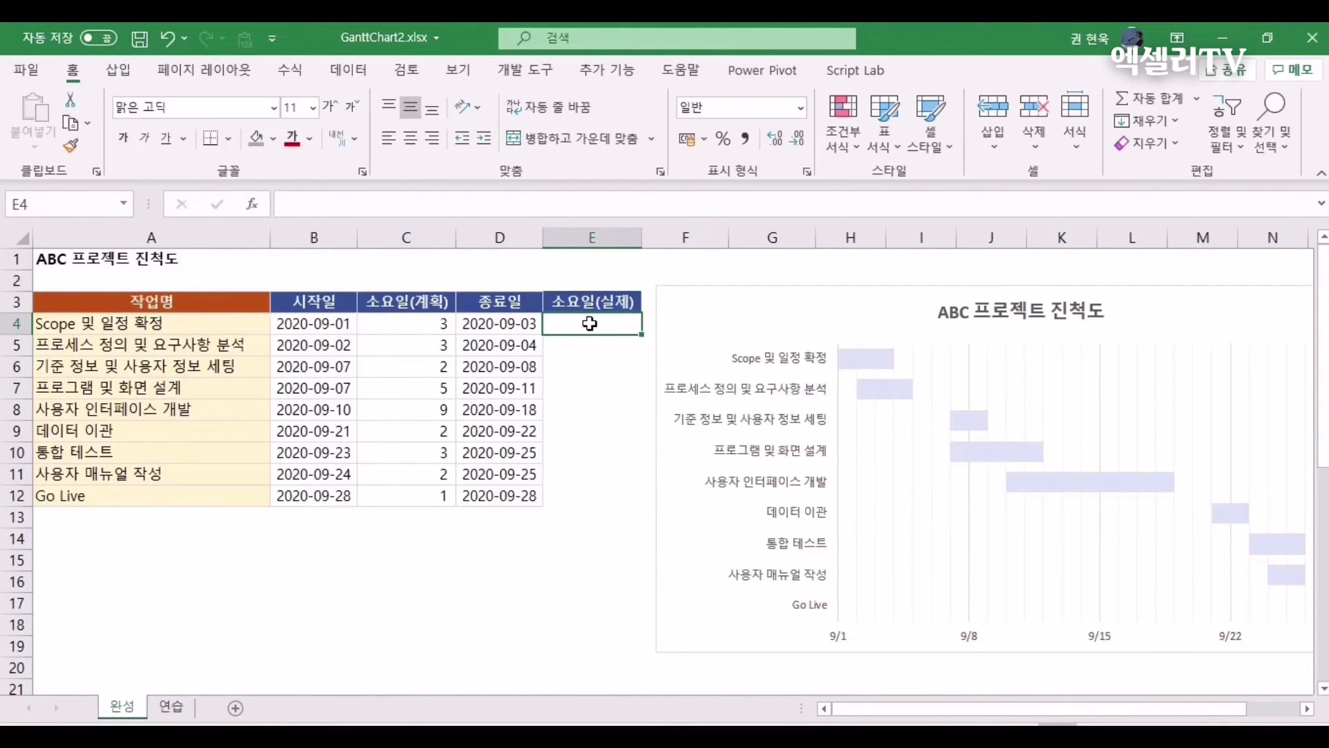
{"action": "type", "text": "3"}
{"action": "key", "text": "Return"}
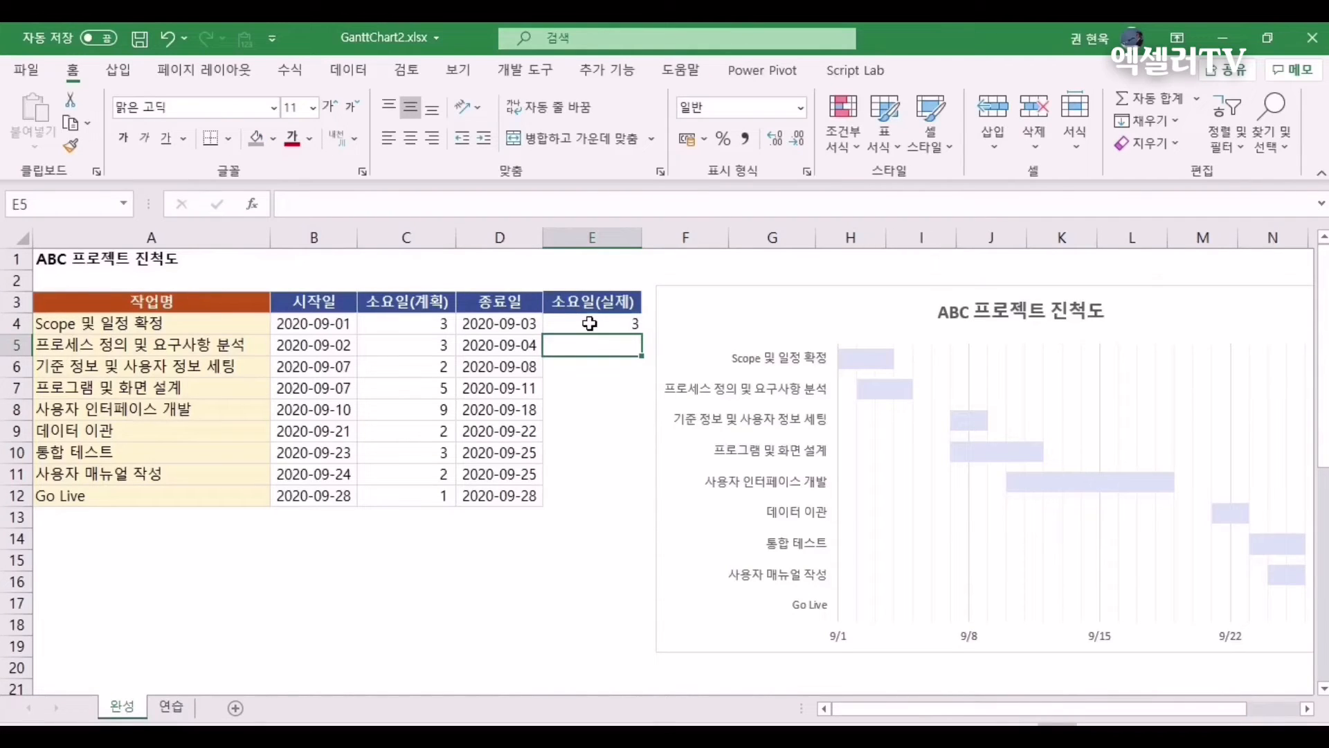
{"action": "type", "text": "4"}
{"action": "key", "text": "Return"}
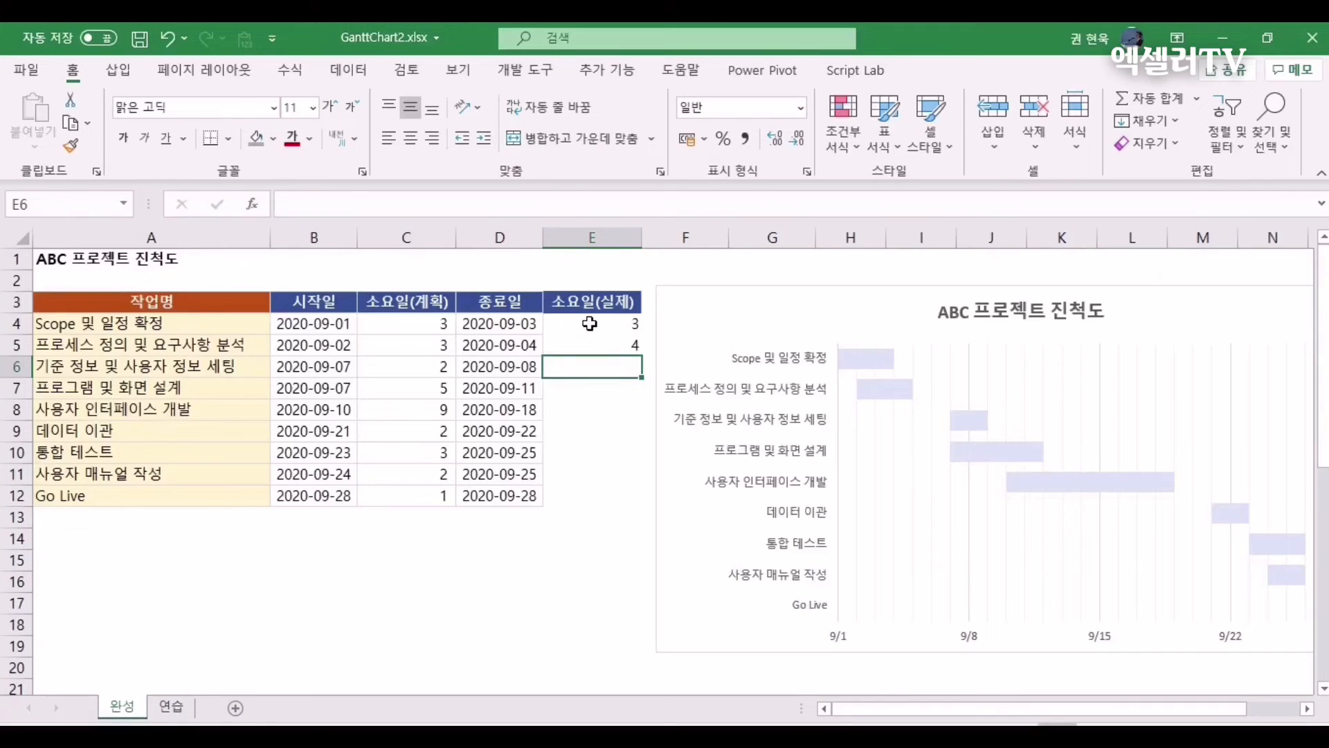
{"action": "type", "text": "3"}
{"action": "key", "text": "Return"}
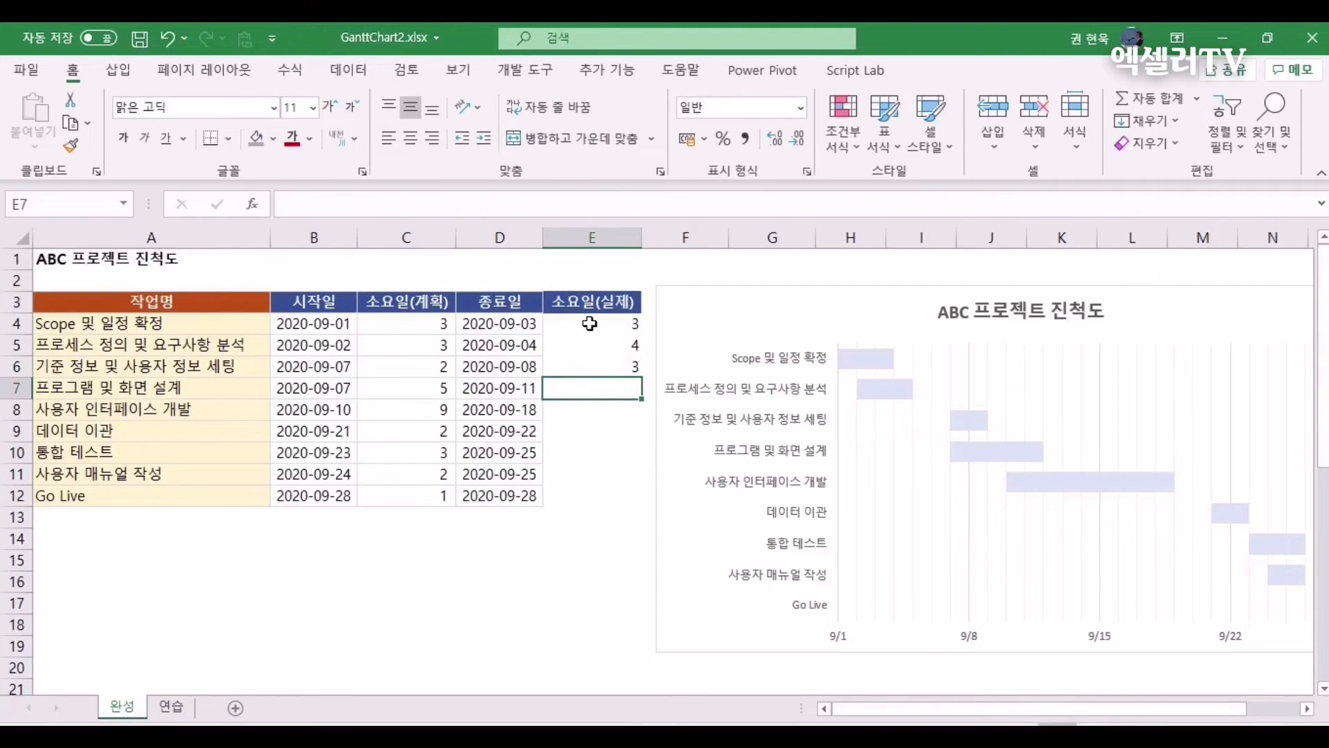
{"action": "type", "text": "4"}
{"action": "key", "text": "Return"}
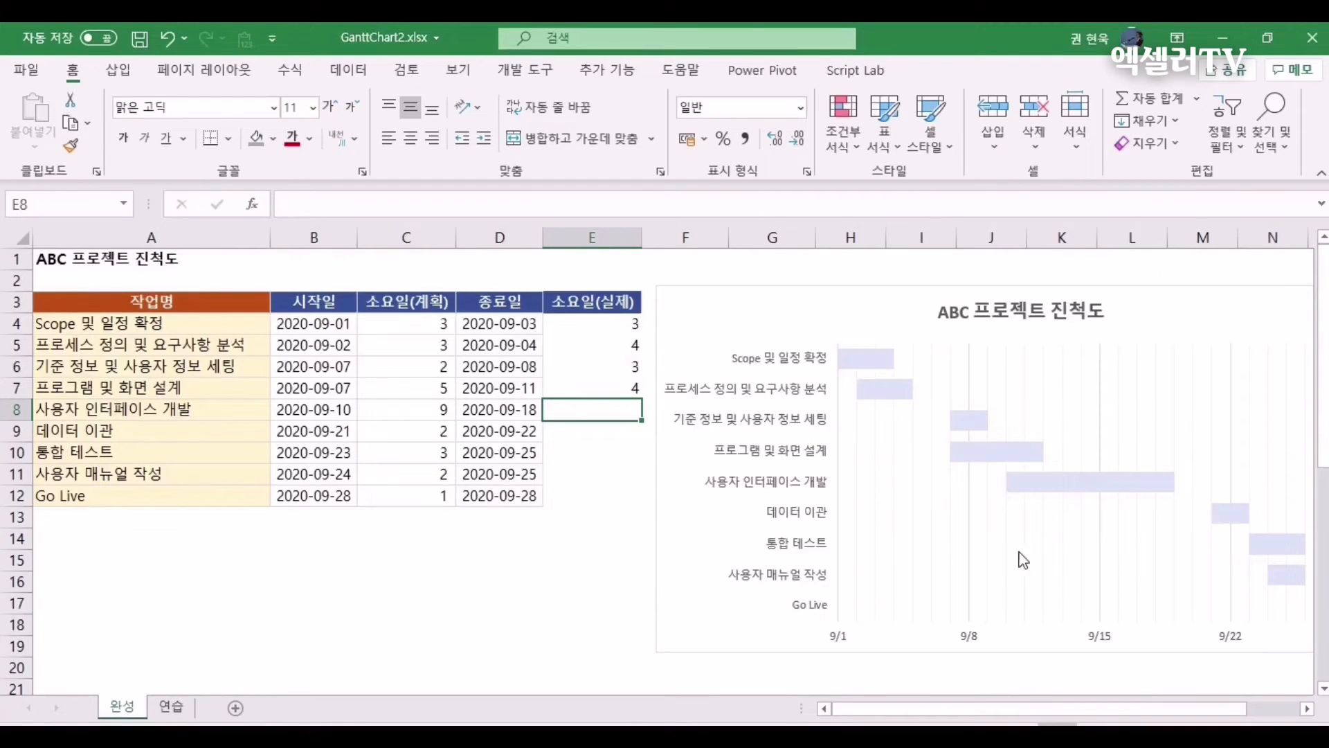
- Add error bars to the invisible start-date series of the Gantt chart
{"action": "left_click", "coordinate": [1305, 707]}
{"action": "left_click", "coordinate": [1306, 708]}
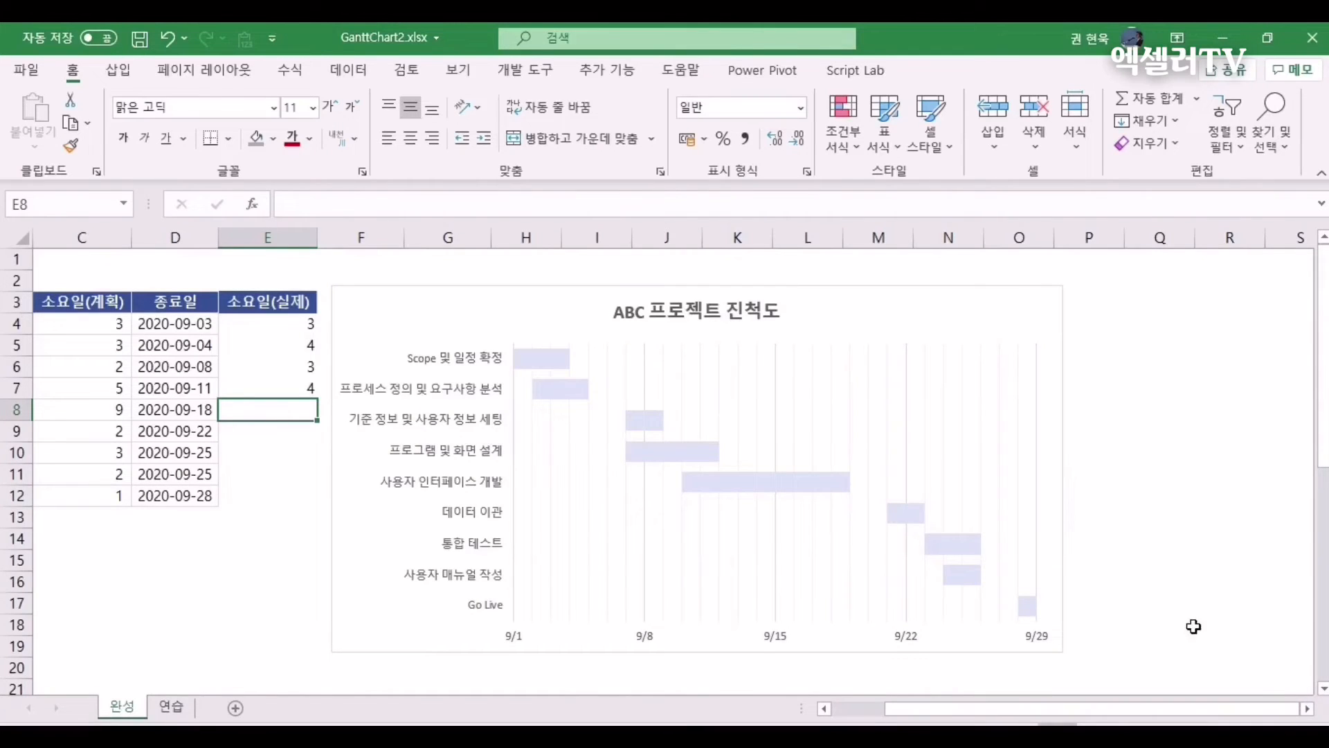
{"action": "left_click", "coordinate": [542, 418]}
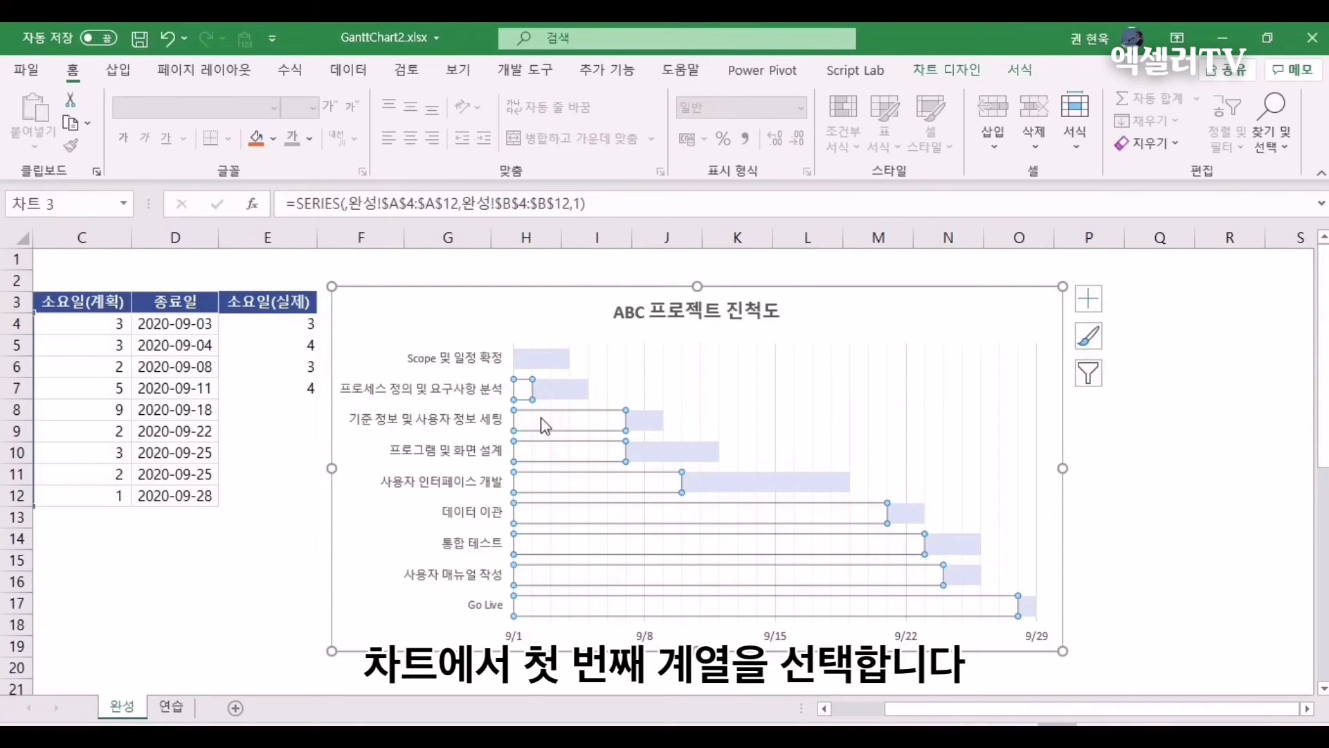
{"action": "left_click", "coordinate": [1088, 305]}
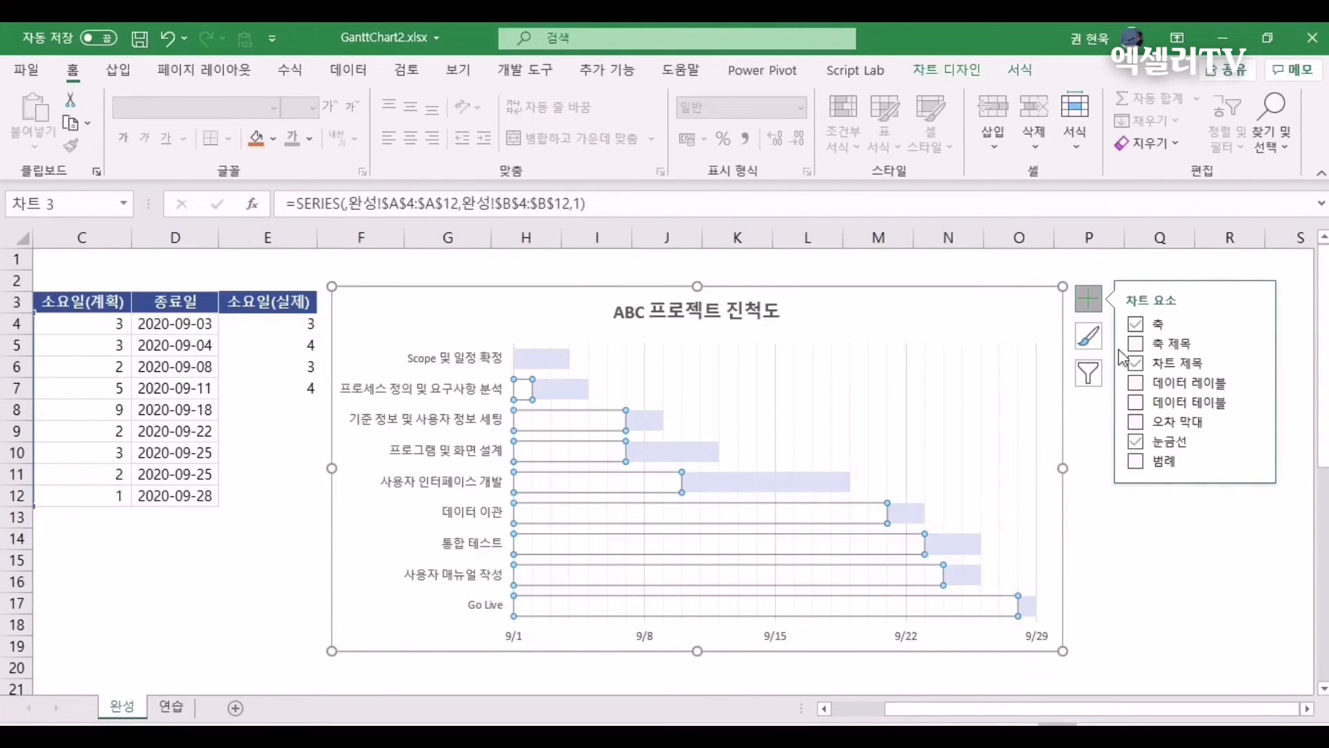
{"action": "left_click", "coordinate": [1136, 422]}
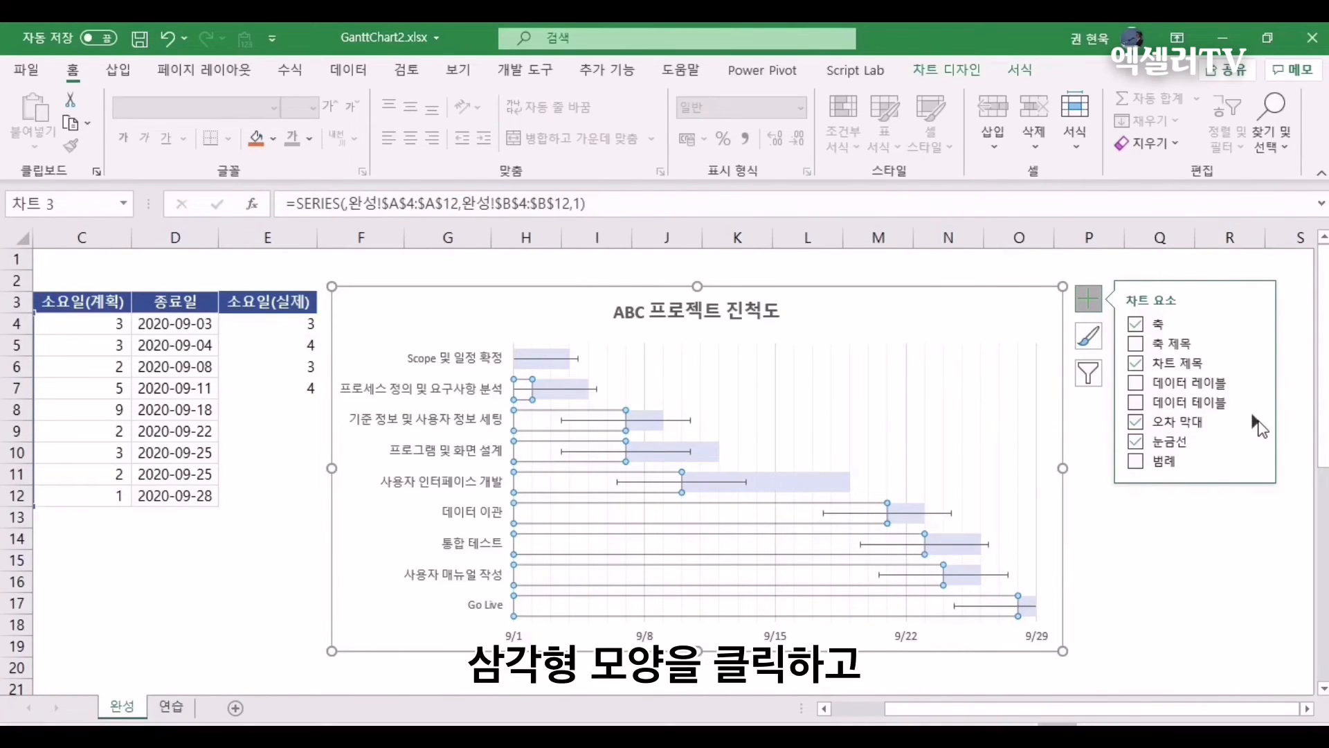
- Set the horizontal error bars' direction to 양의 값 (plus) and their end style to 끝 모양 없음 (no cap)
{"action": "left_click", "coordinate": [1254, 420]}
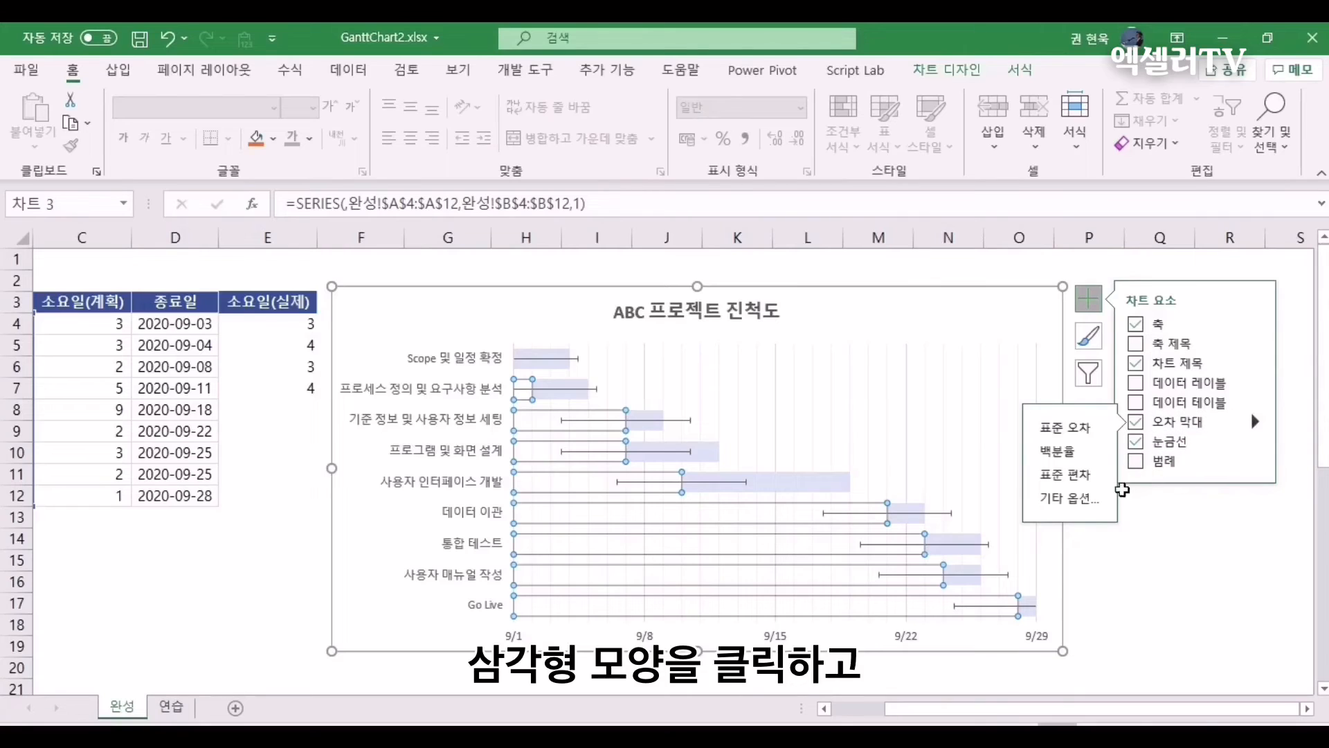
{"action": "left_click", "coordinate": [1089, 510]}
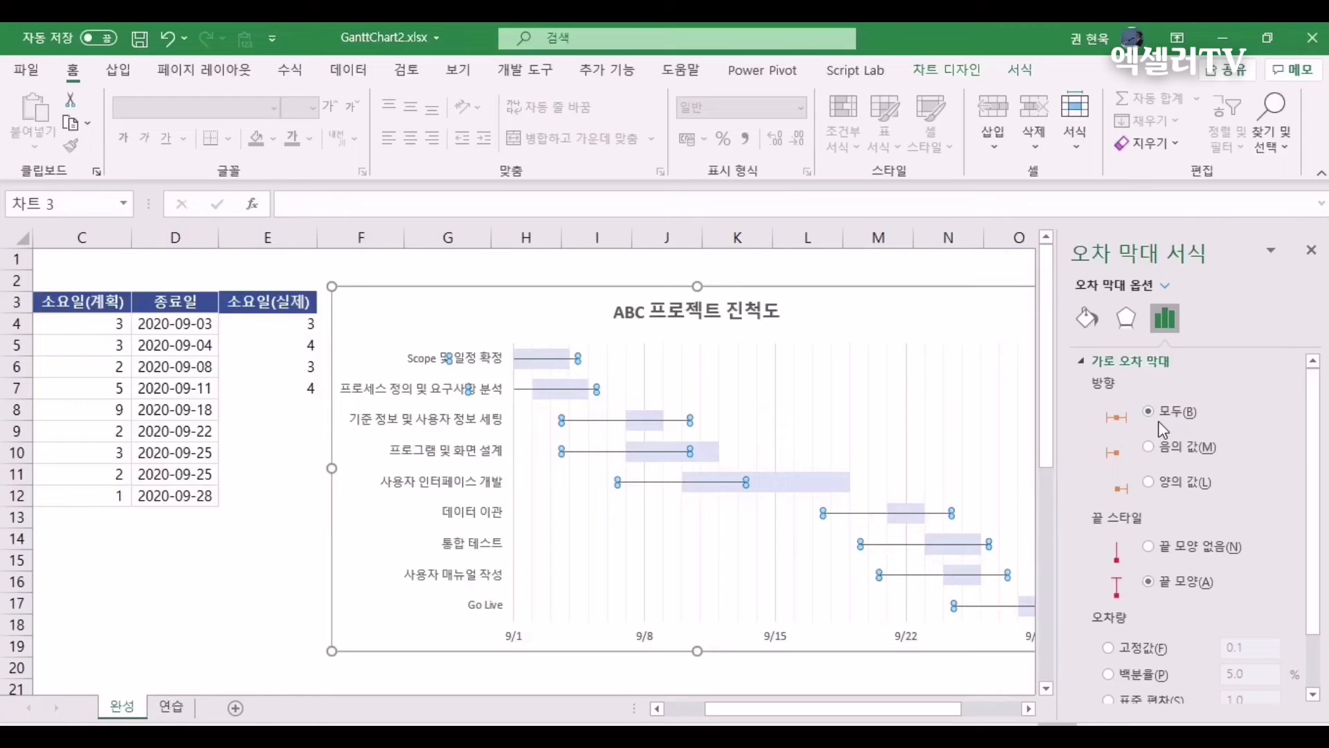
{"action": "left_click", "coordinate": [1149, 483]}
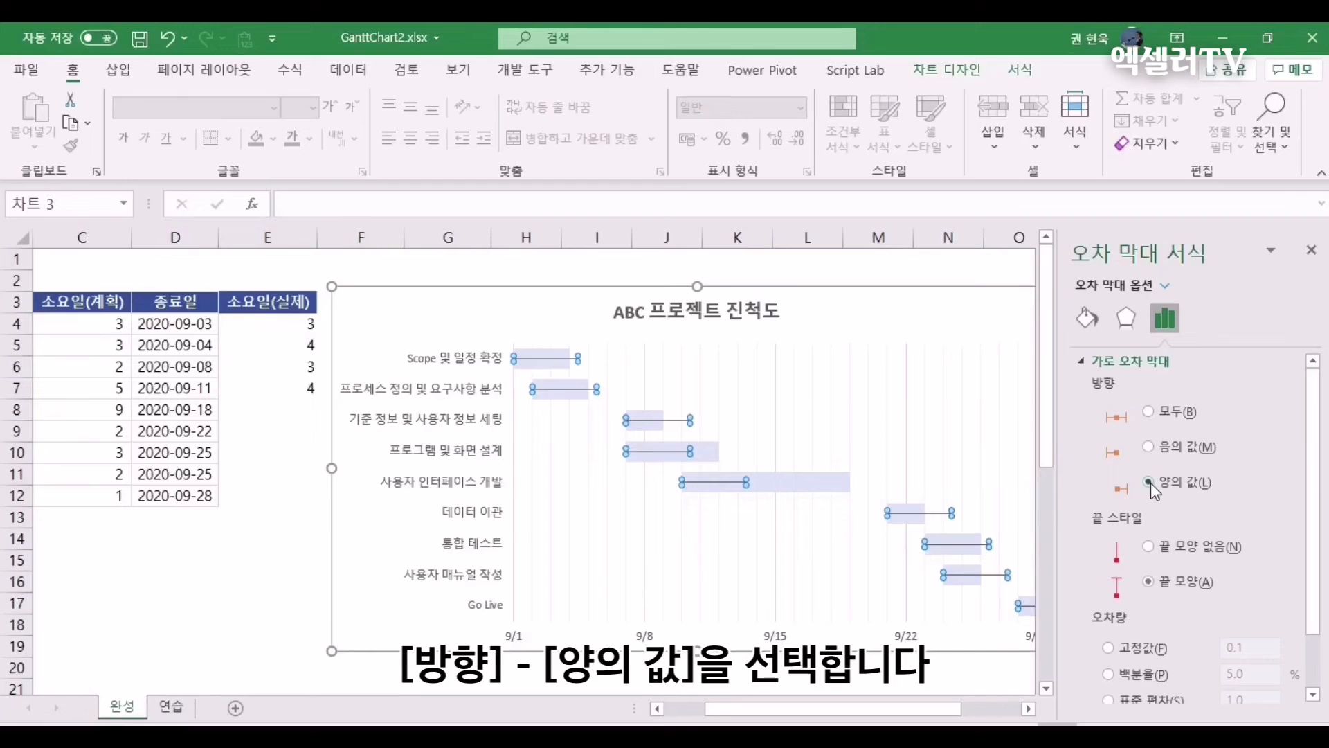
{"action": "left_click", "coordinate": [1150, 548]}
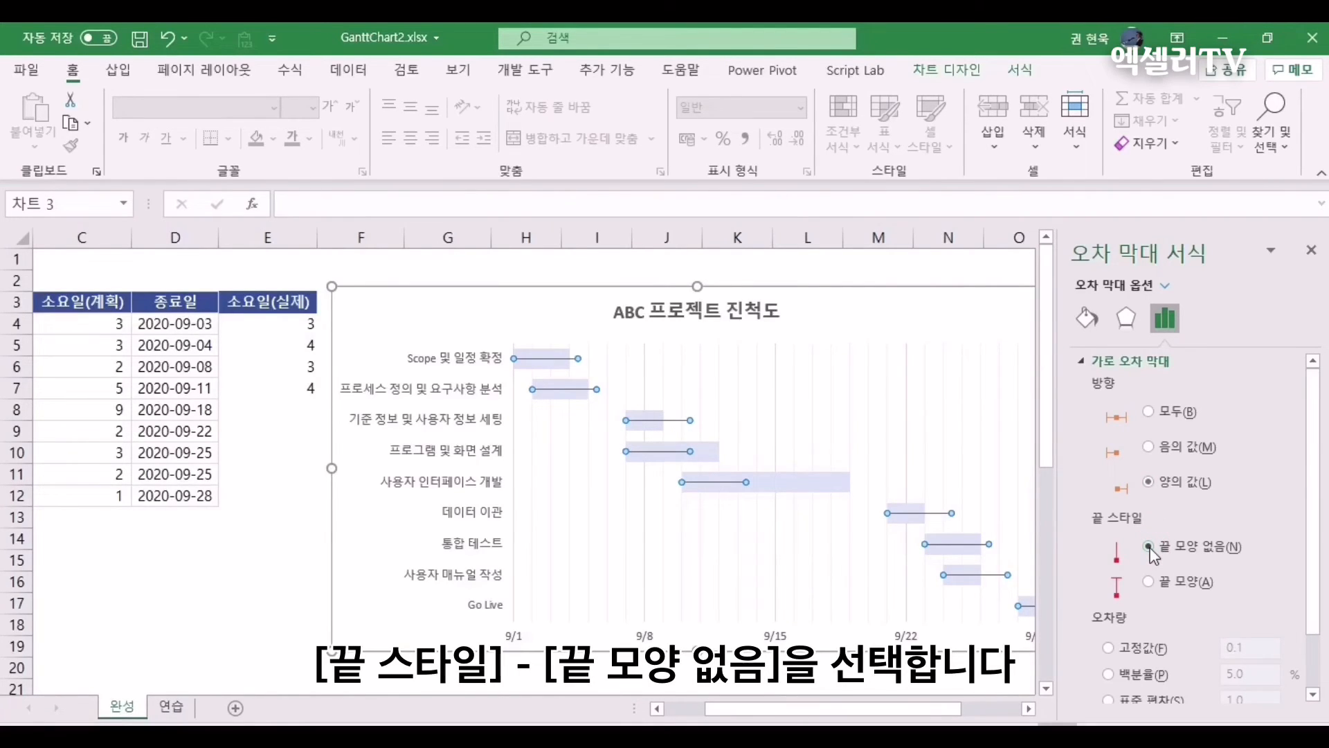
- Set the error amount to custom, using the actual durations in 완성!$E$4:$E$12 as the positive error values
{"action": "scroll", "coordinate": [1151, 553], "scroll_direction": "down", "scroll_amount": 2}
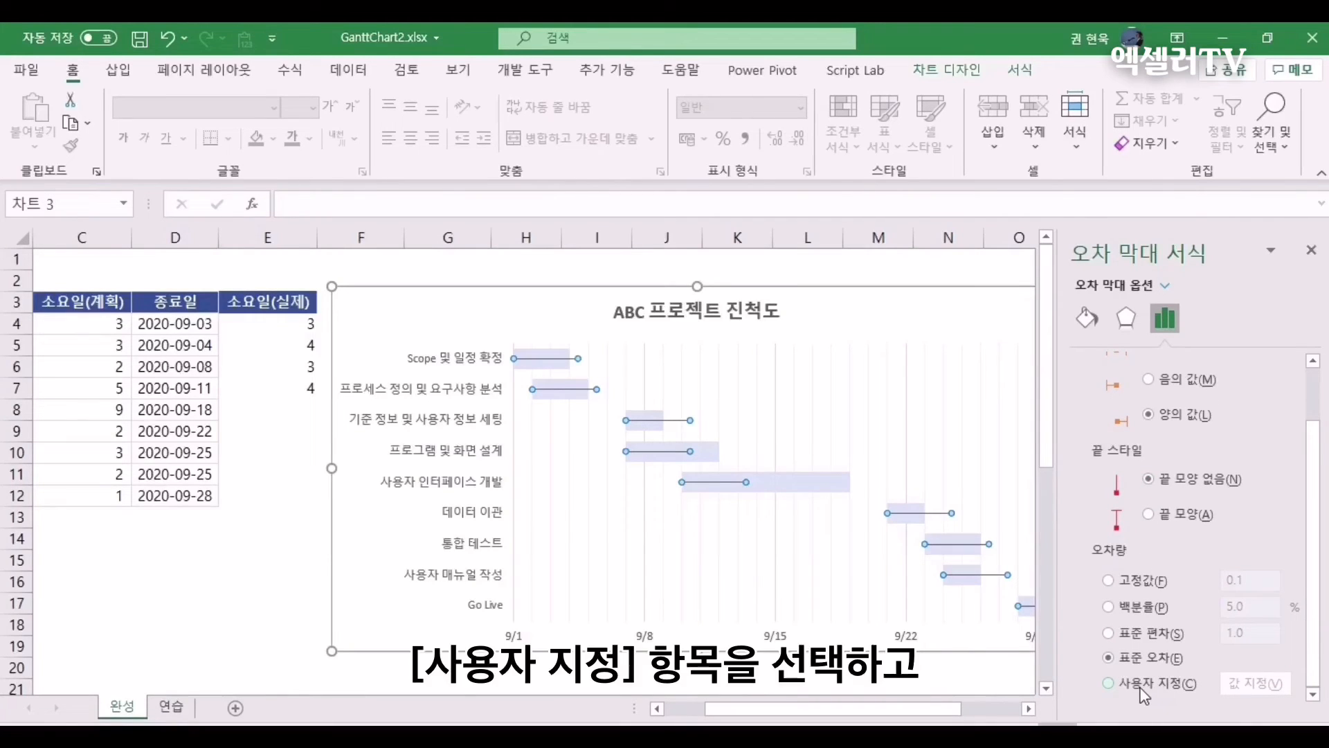
{"action": "left_click", "coordinate": [1111, 684]}
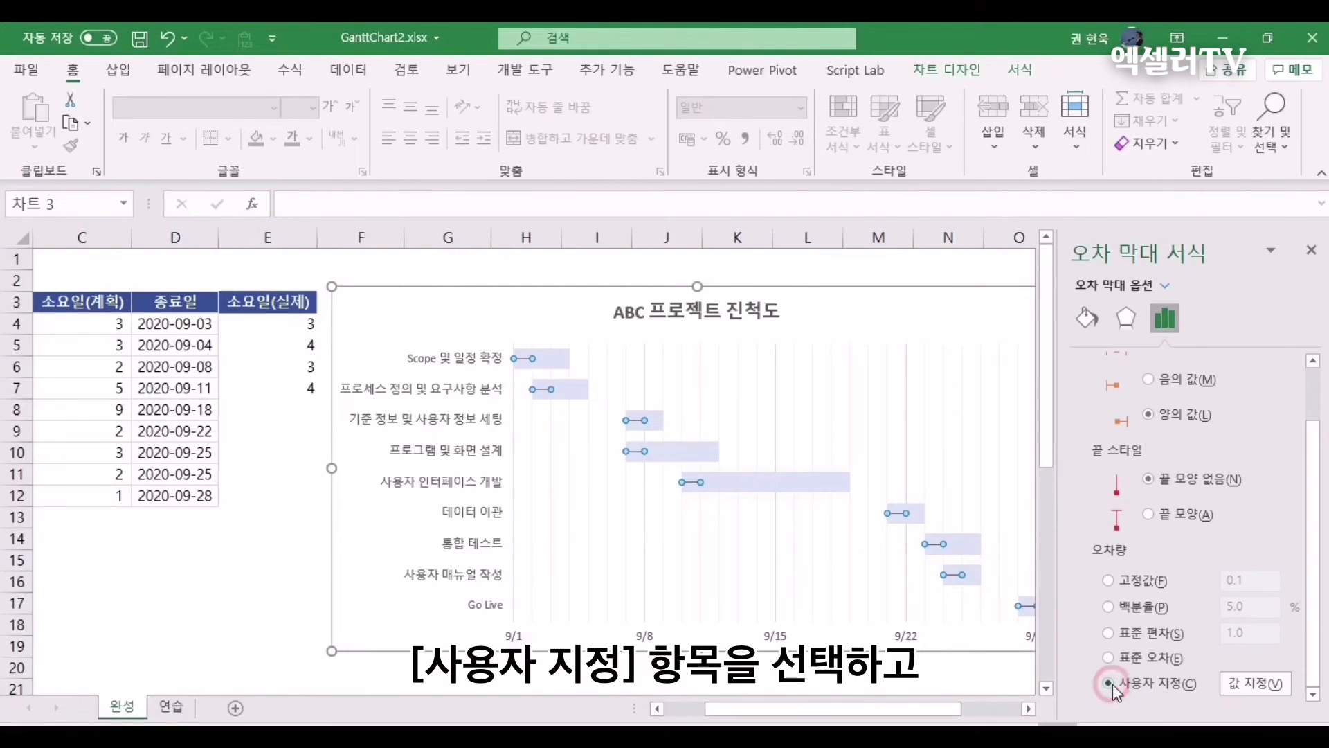
{"action": "left_click", "coordinate": [1257, 683]}
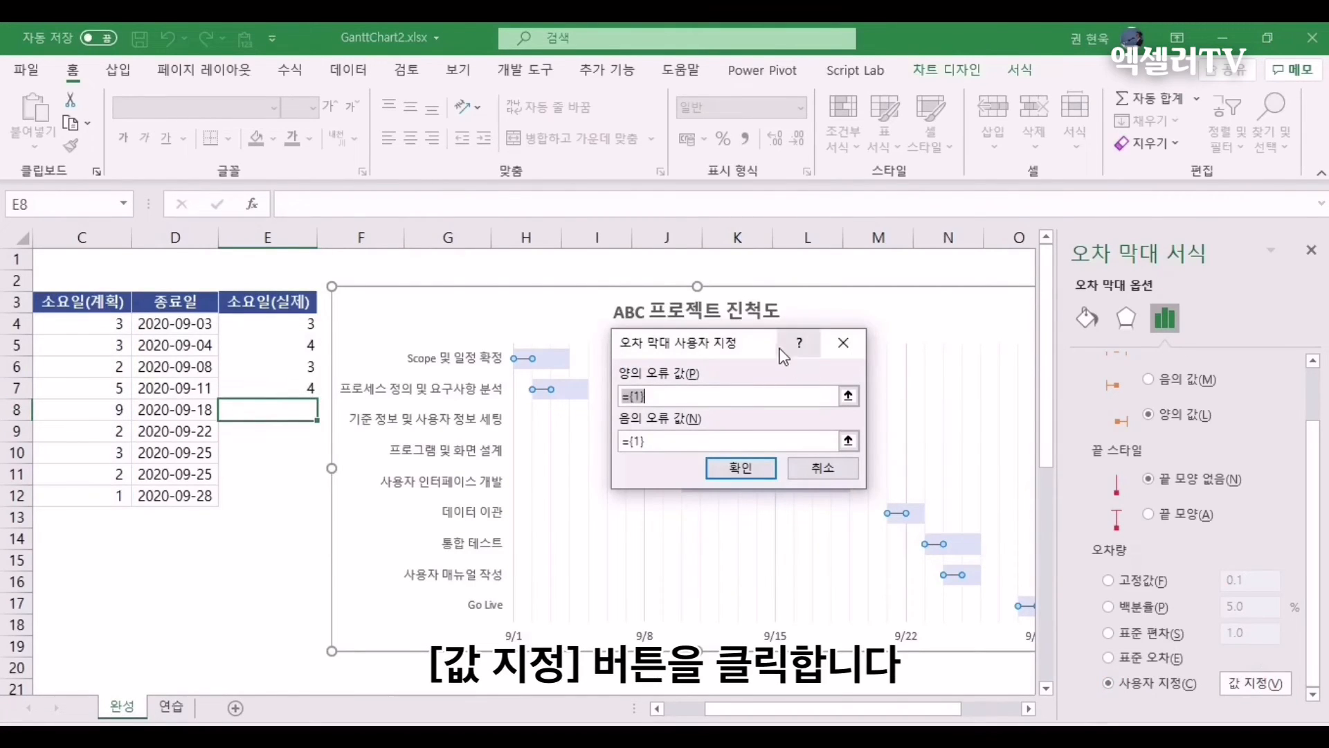
{"action": "left_click_drag", "start_coordinate": [766, 353], "coordinate": [989, 333]}
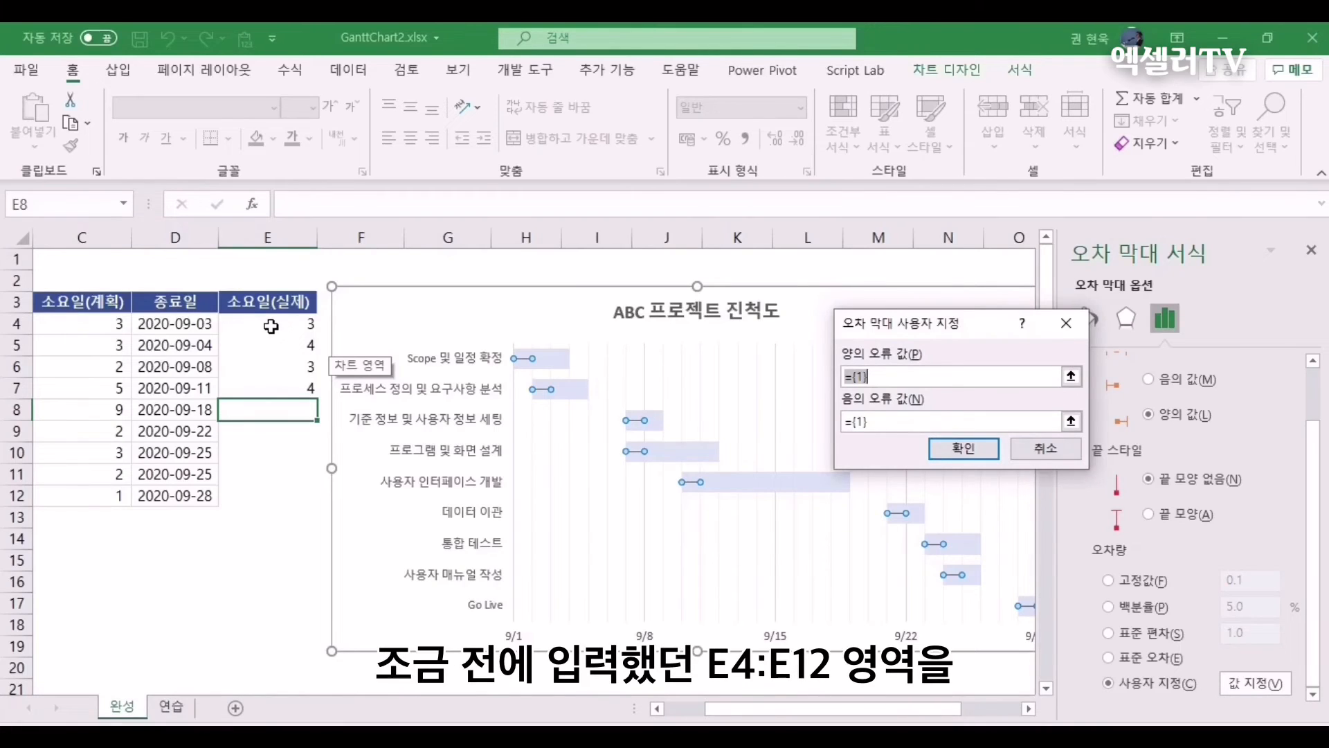
{"action": "left_click_drag", "start_coordinate": [270, 326], "coordinate": [267, 499]}
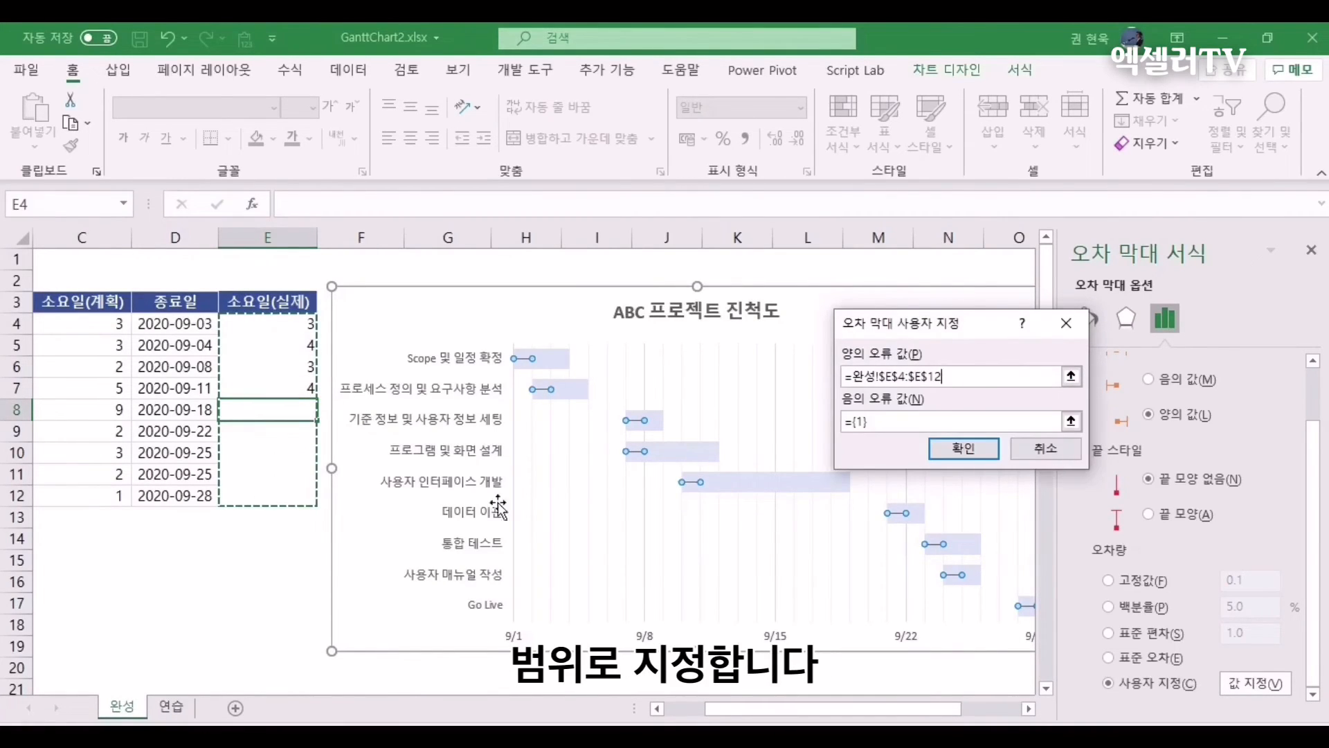
{"action": "left_click", "coordinate": [979, 451]}
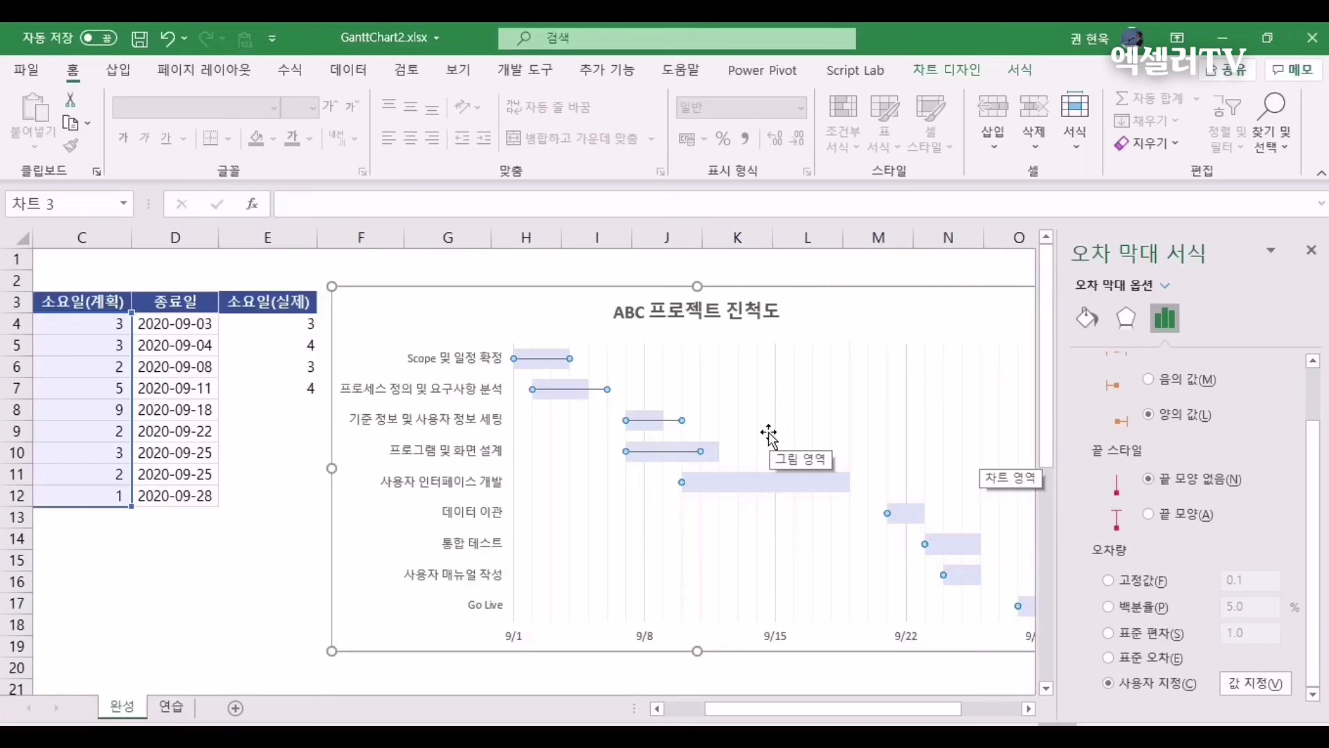
- Format the error bars as a red line 6 pt wide and close the formatting options
{"action": "left_click", "coordinate": [1086, 319]}
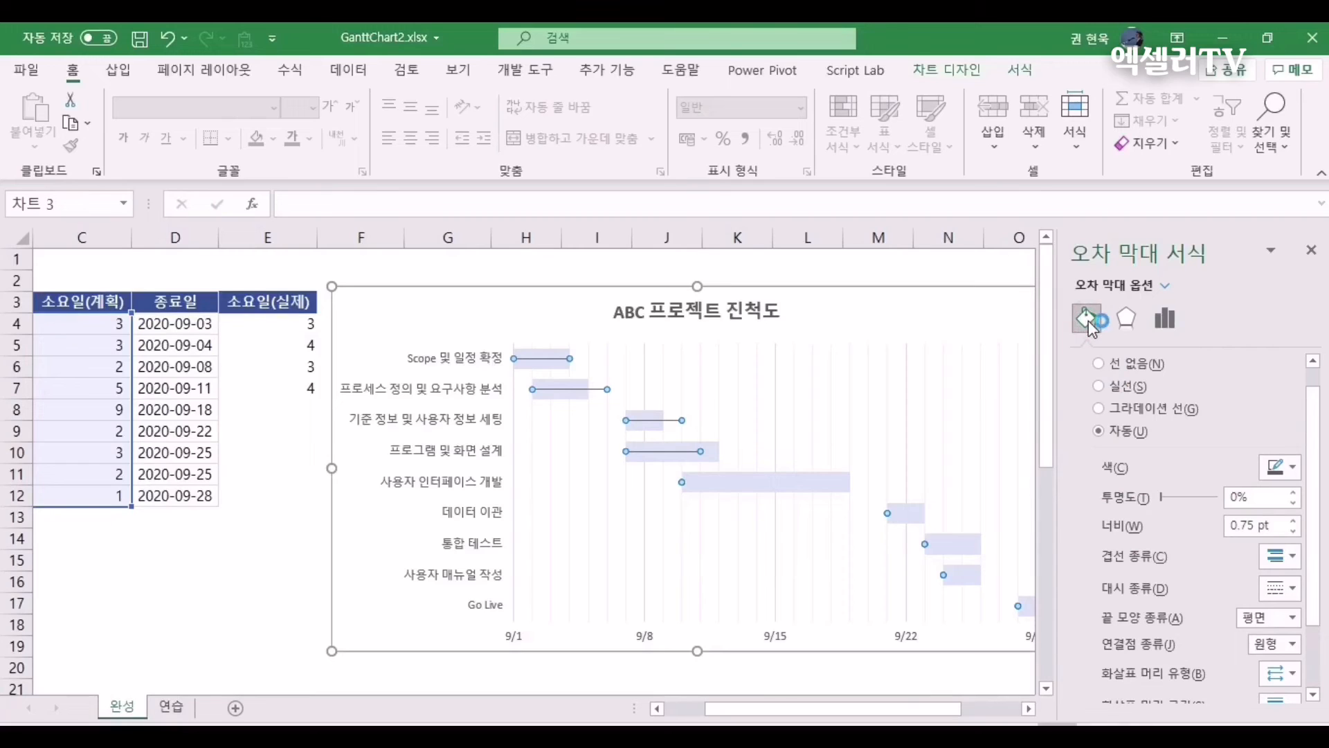
{"action": "left_click", "coordinate": [1288, 467]}
{"action": "left_click", "coordinate": [1188, 650]}
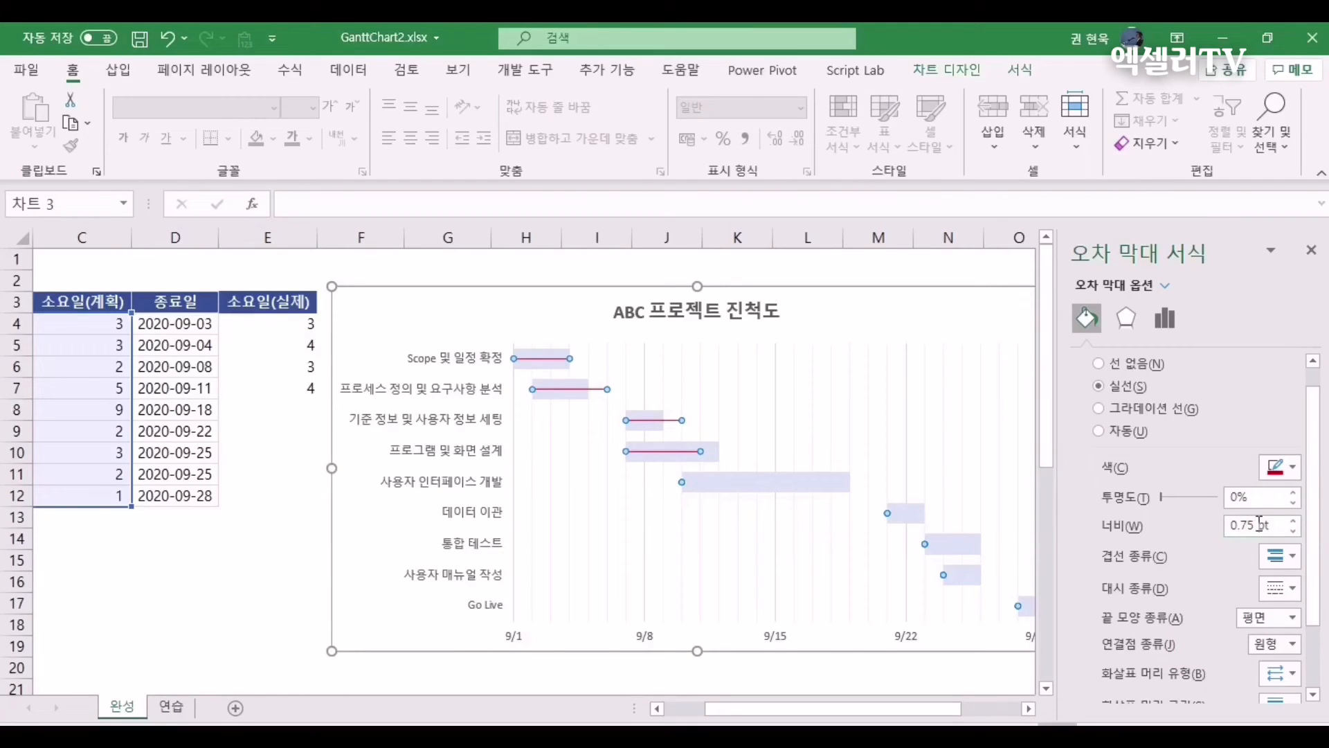
{"action": "left_click_drag", "start_coordinate": [1272, 525], "coordinate": [1215, 519]}
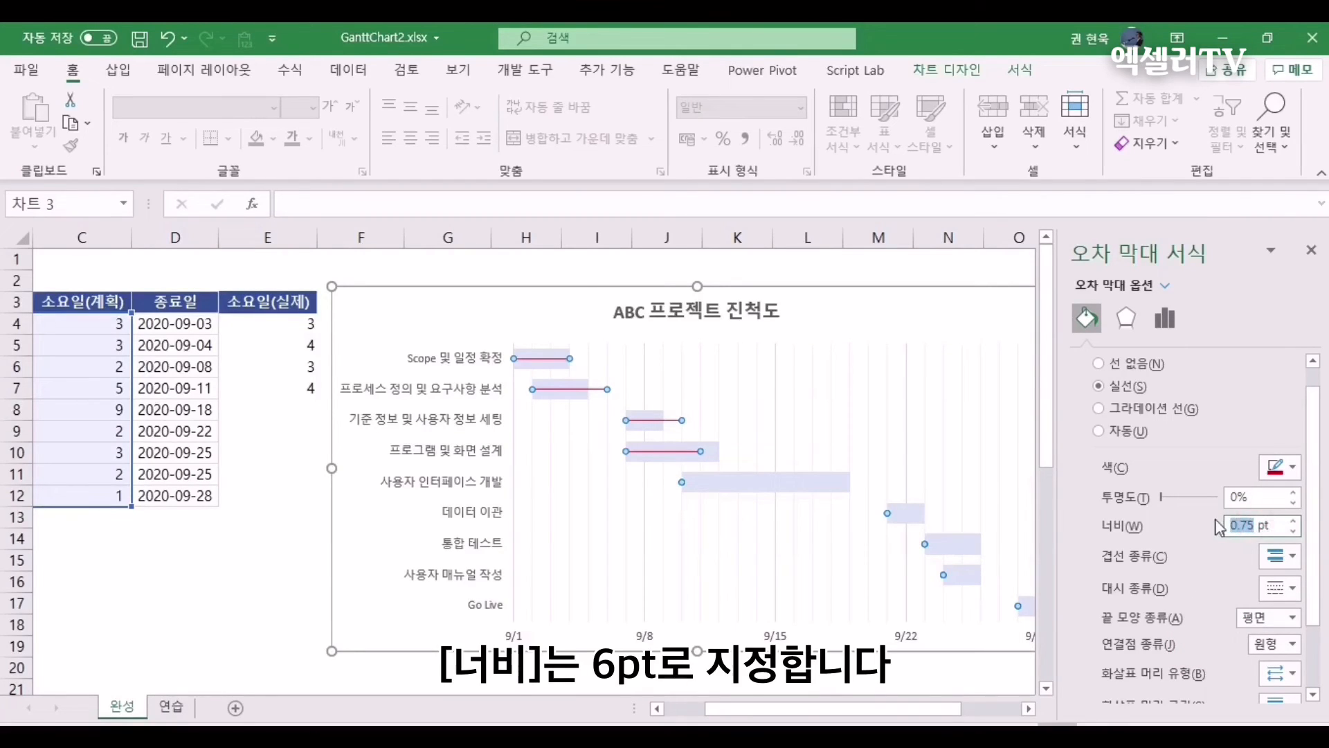
{"action": "type", "text": "6"}
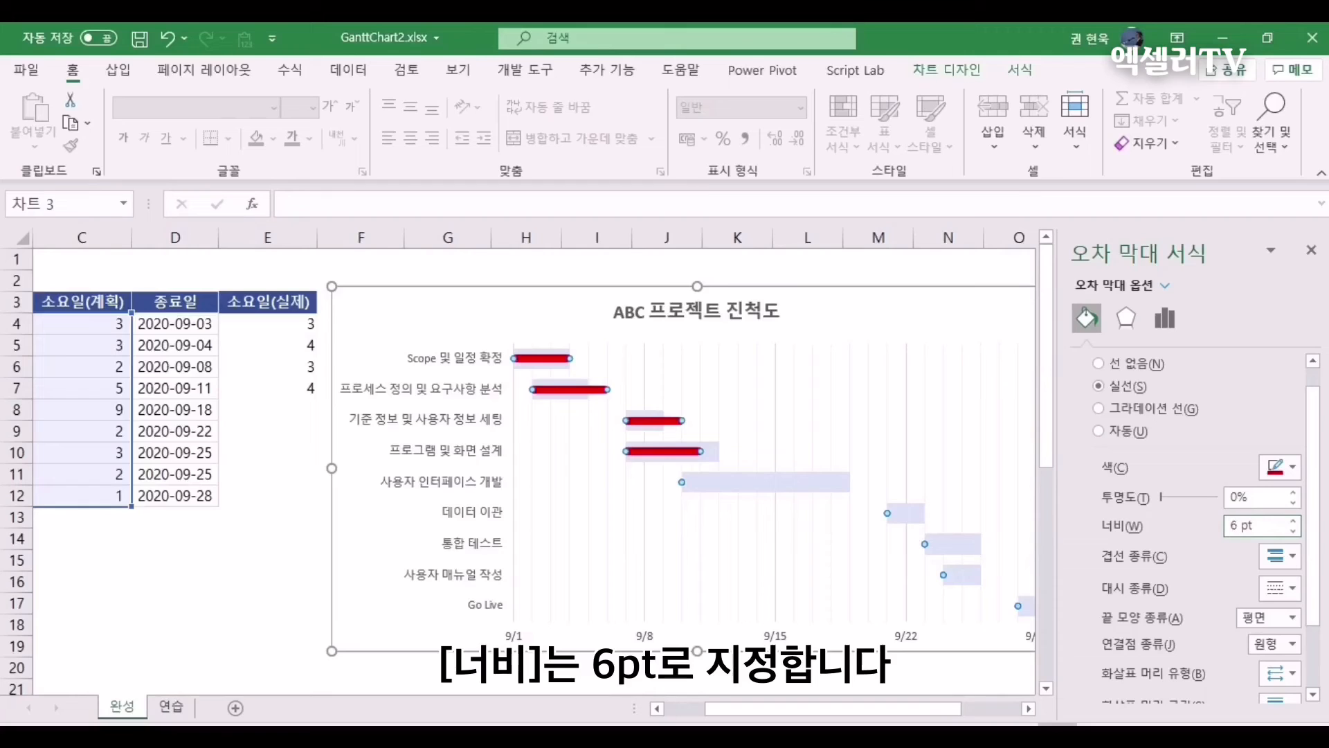
{"action": "left_click", "coordinate": [1315, 255]}
- Enter an actual duration of 9 in cell E8 for 사용자 인터페이스 개발 and check its progress bar in the chart
{"action": "left_click", "coordinate": [267, 335]}
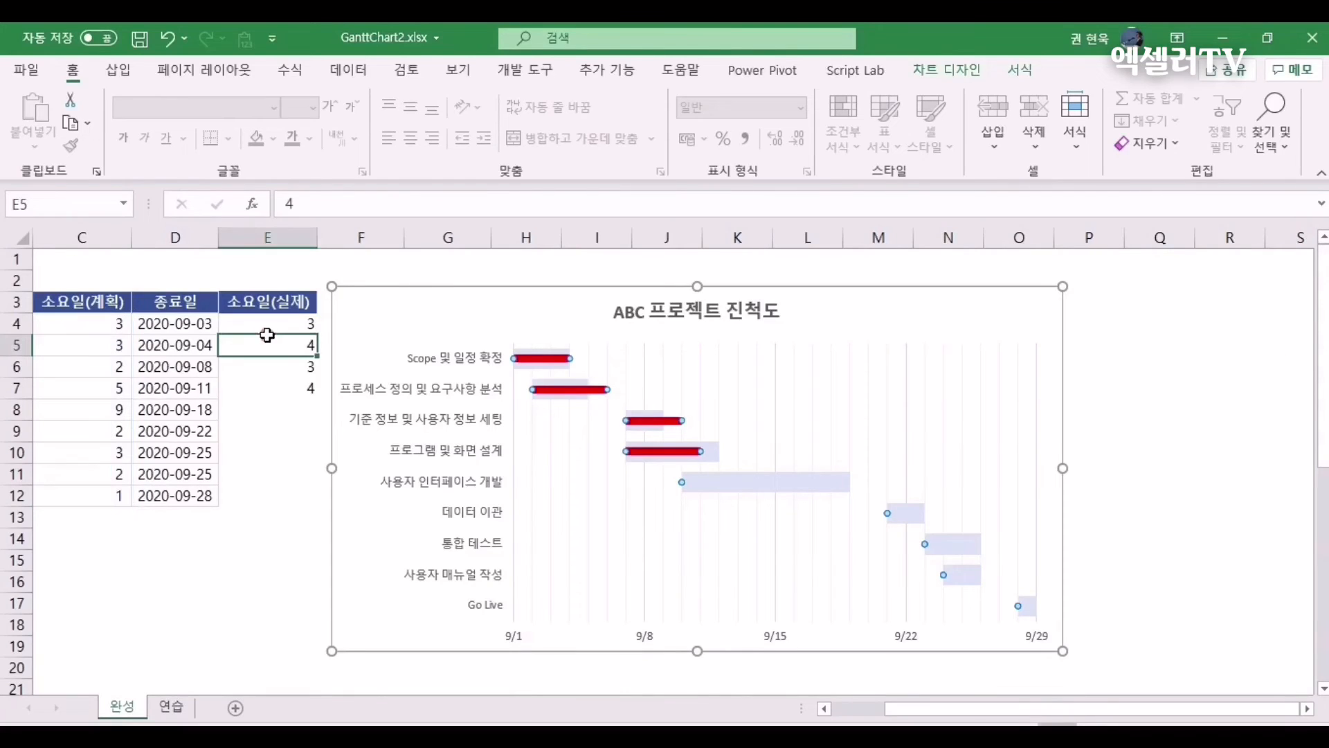
{"action": "left_click_drag", "start_coordinate": [919, 709], "coordinate": [894, 717]}
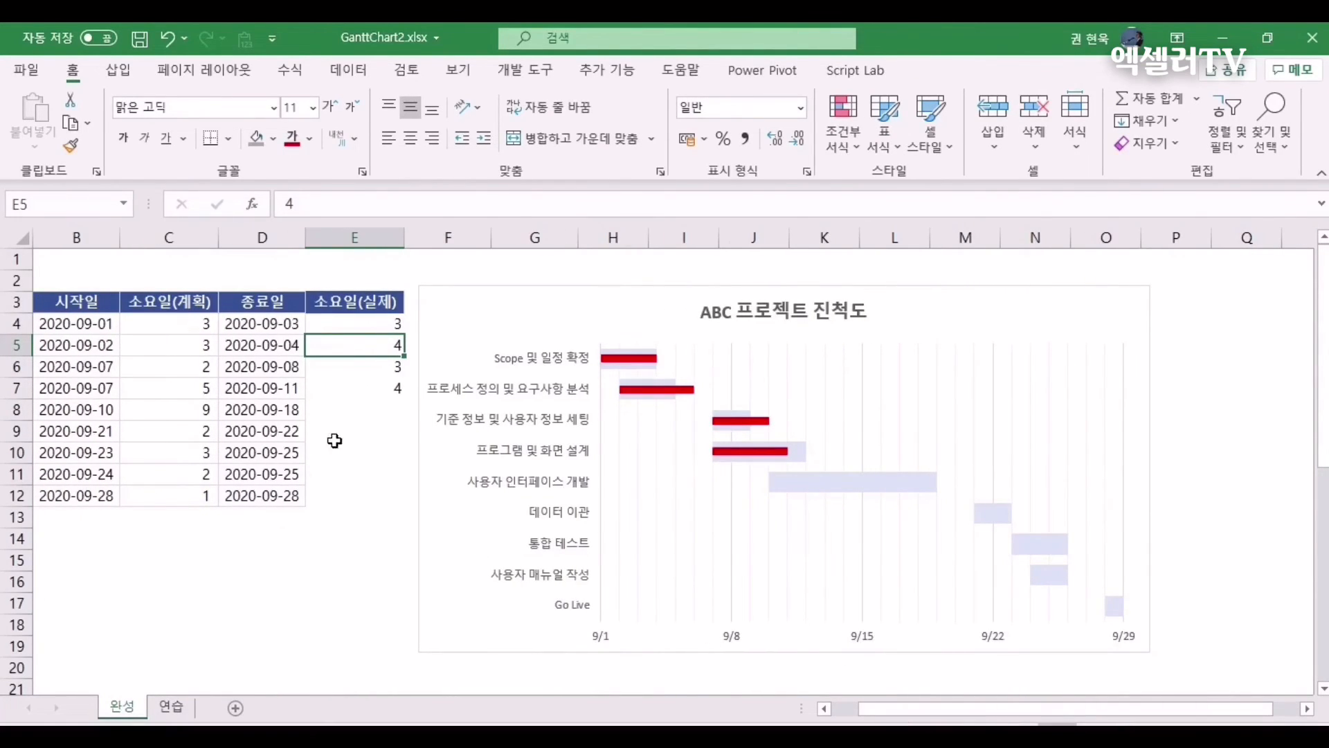
{"action": "left_click", "coordinate": [345, 413]}
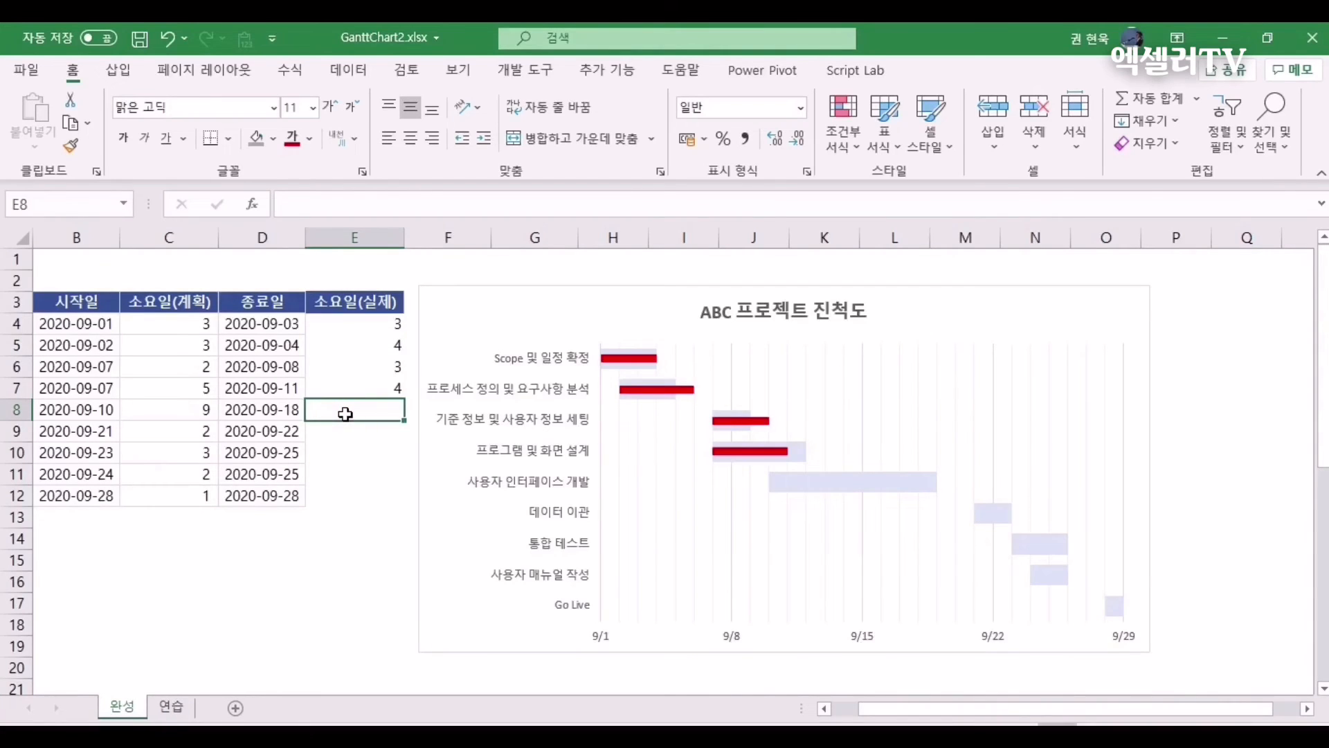
{"action": "scroll", "coordinate": [345, 413], "scroll_direction": "left", "scroll_amount": 2}
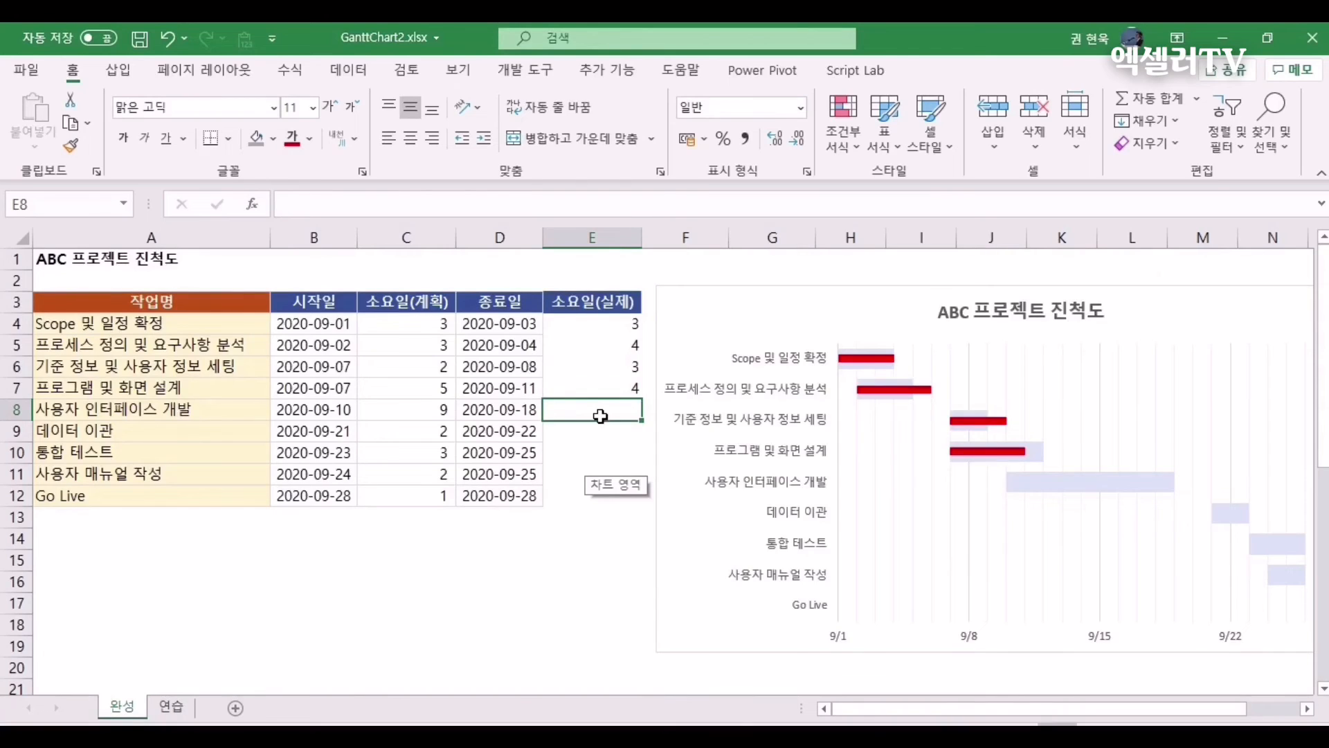
{"action": "type", "text": "9"}
{"action": "key", "text": "Return"}
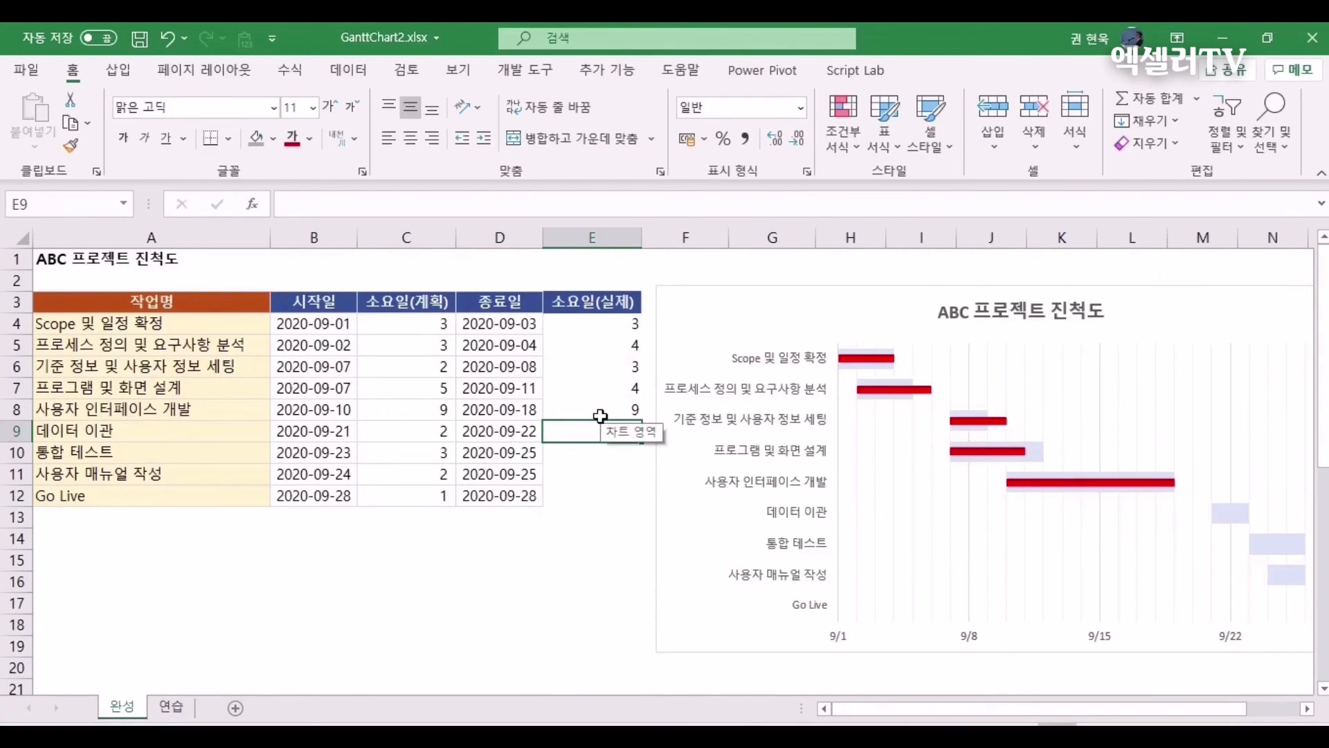
{"action": "left_click", "coordinate": [997, 472]}
{"action": "left_click_drag", "start_coordinate": [997, 472], "coordinate": [1187, 495]}
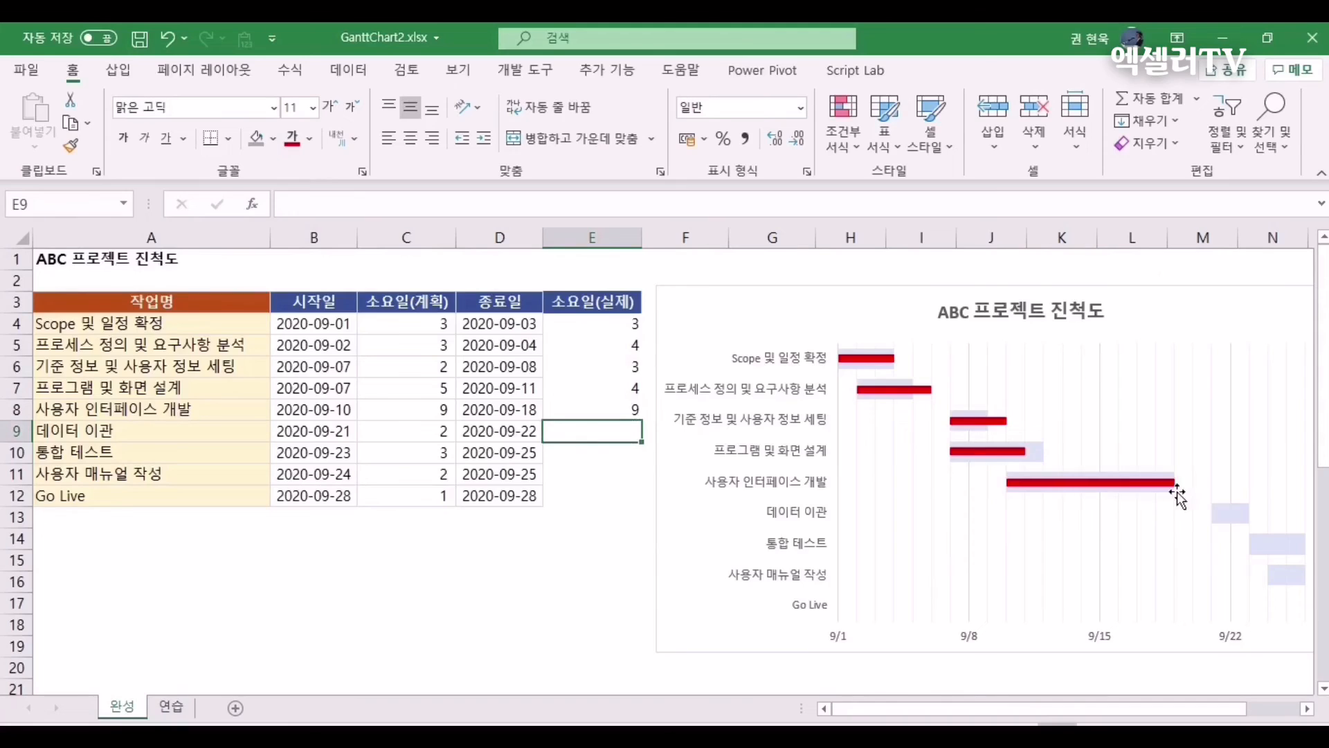
- Change the actual duration in cell E8 to 7 to test the progress bar
{"action": "left_click", "coordinate": [615, 414]}
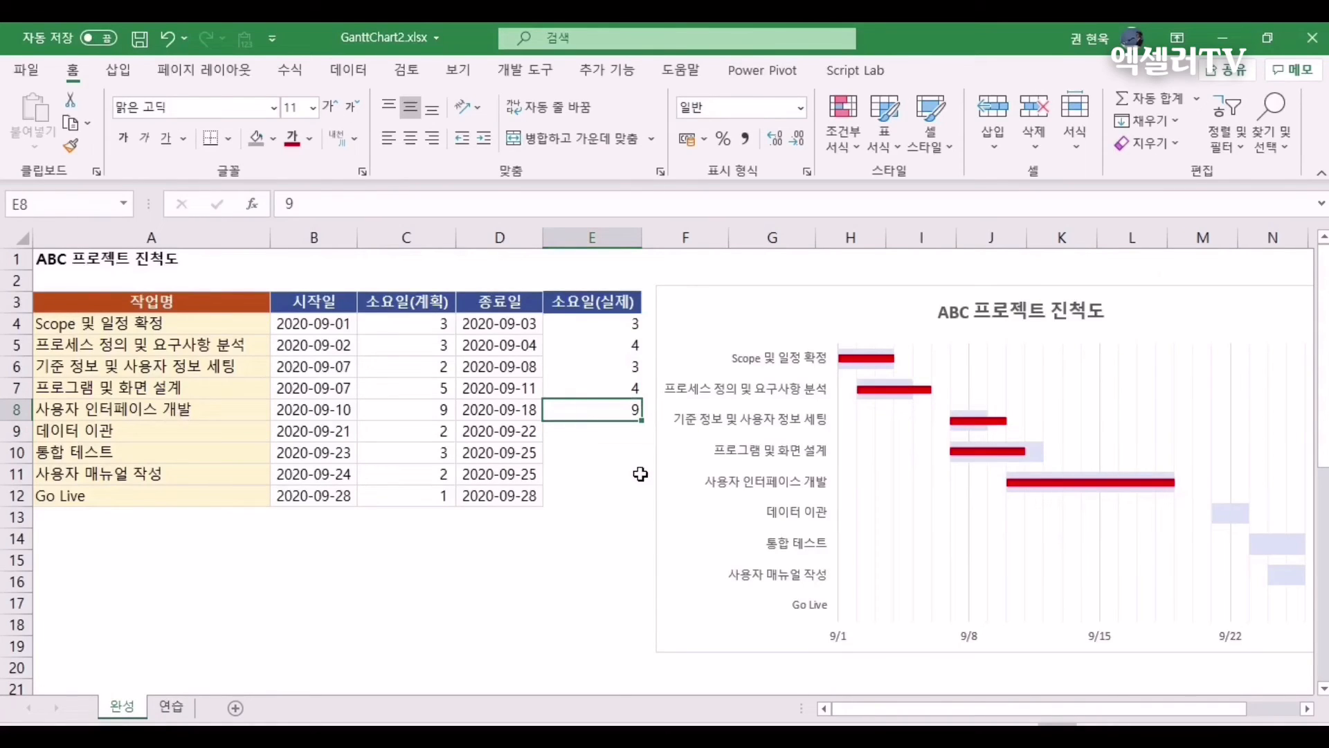
{"action": "type", "text": "7"}
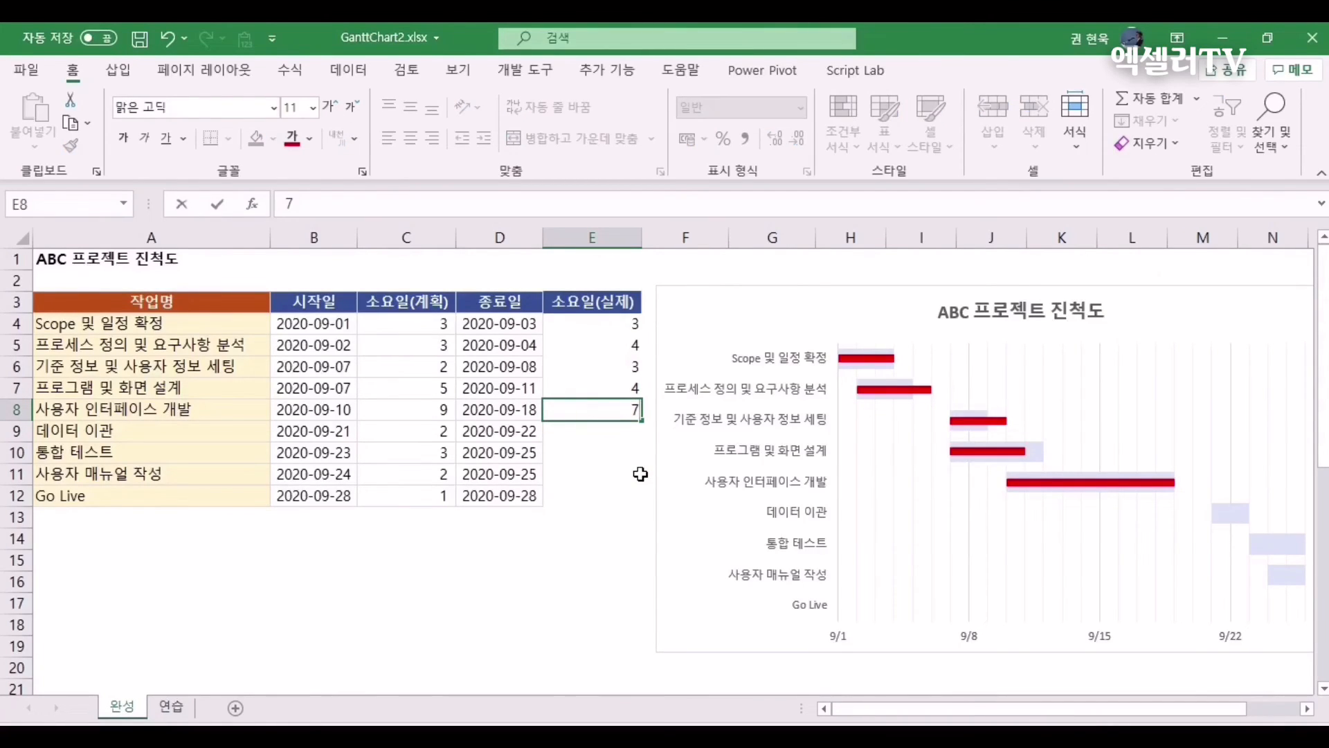
{"action": "key", "text": "Return"}
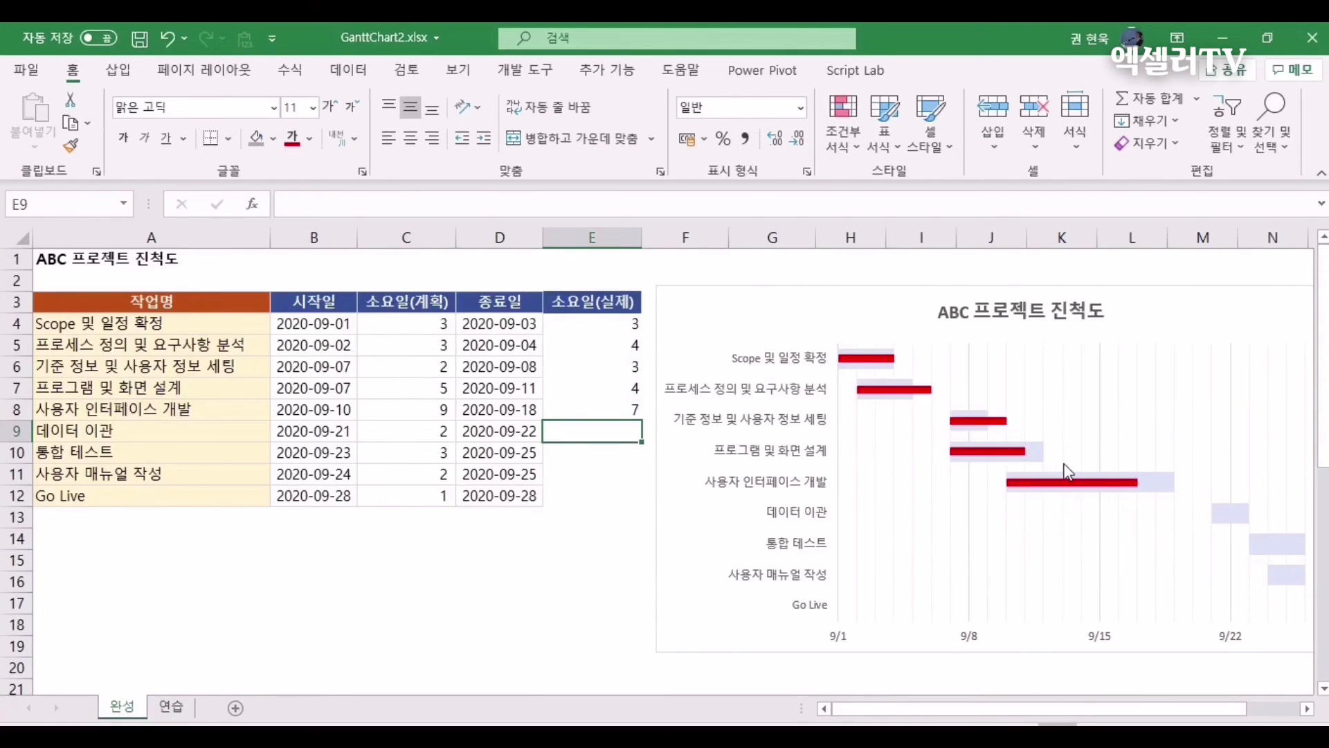
- Set the actual duration of 사용자 인터페이스 개발 in cell E8 to 11
{"action": "left_click", "coordinate": [621, 409]}
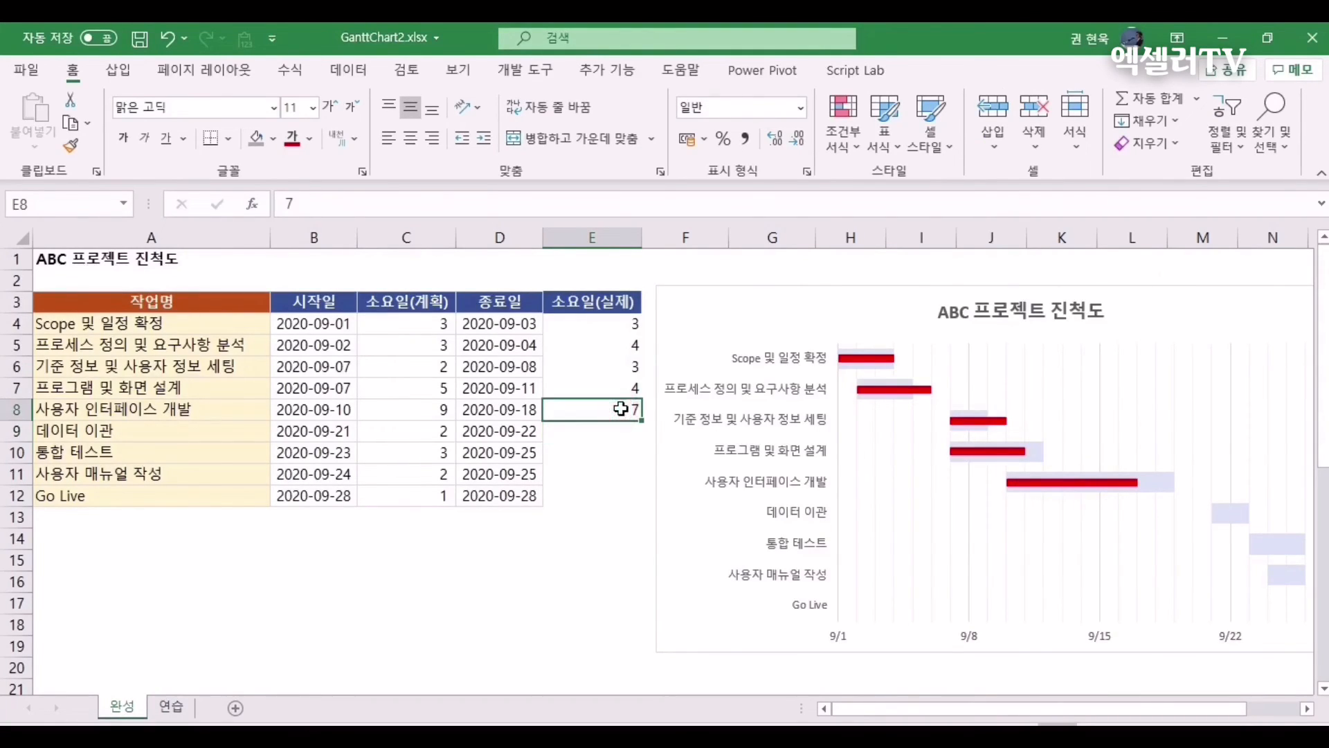
{"action": "type", "text": "11"}
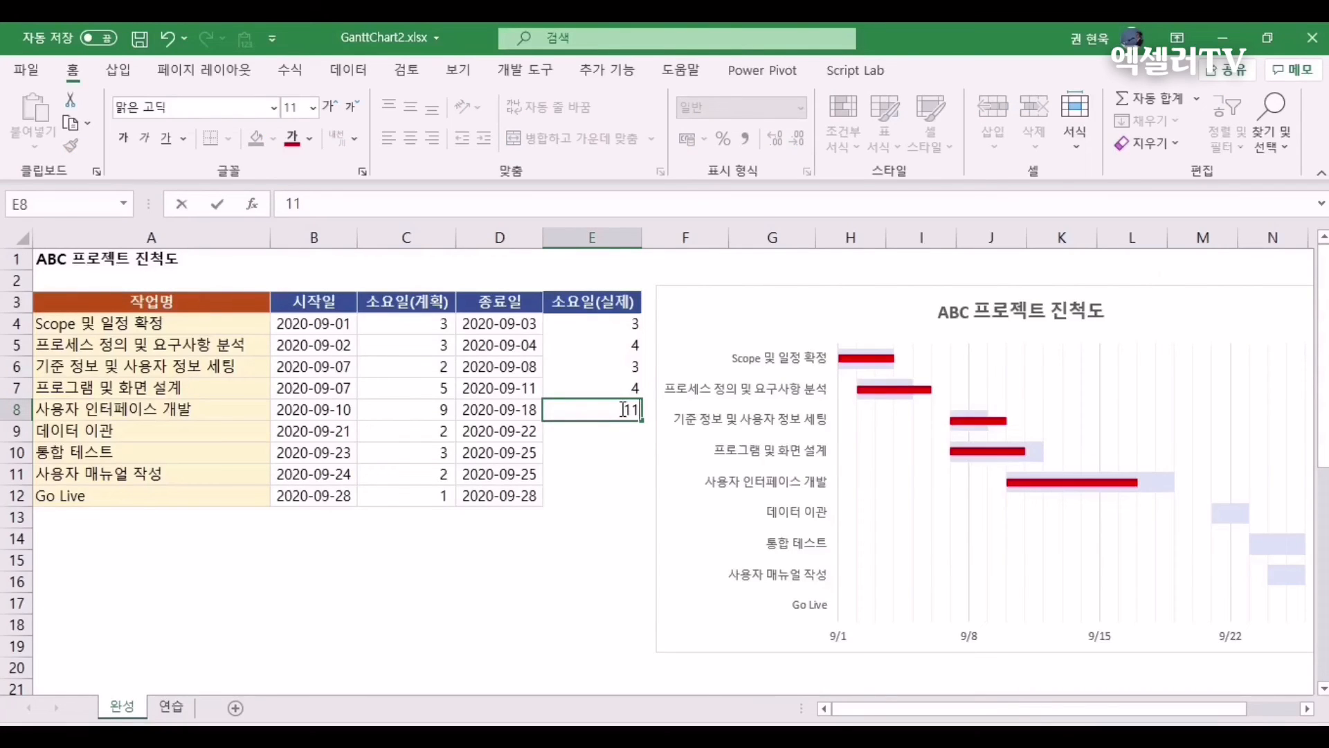
{"action": "key", "text": "Return"}
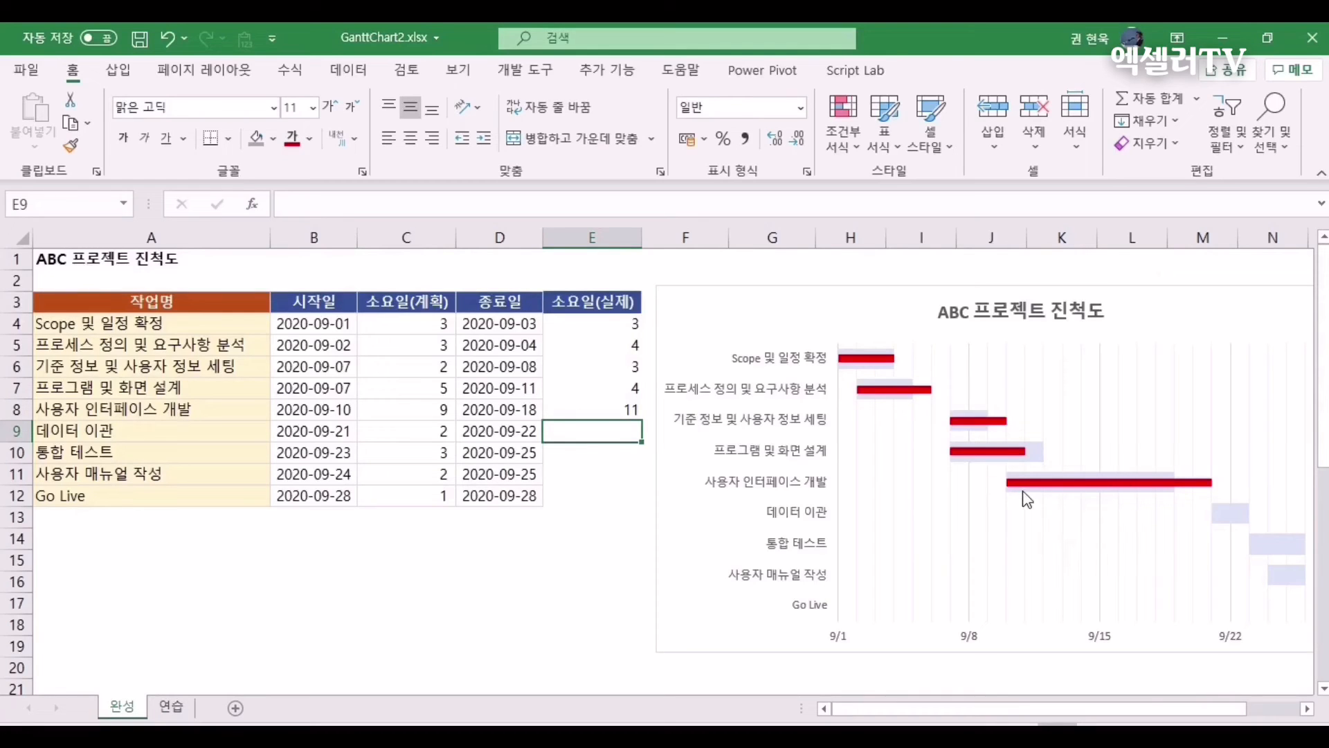
{"action": "mouse_move", "coordinate": [1025, 498]}
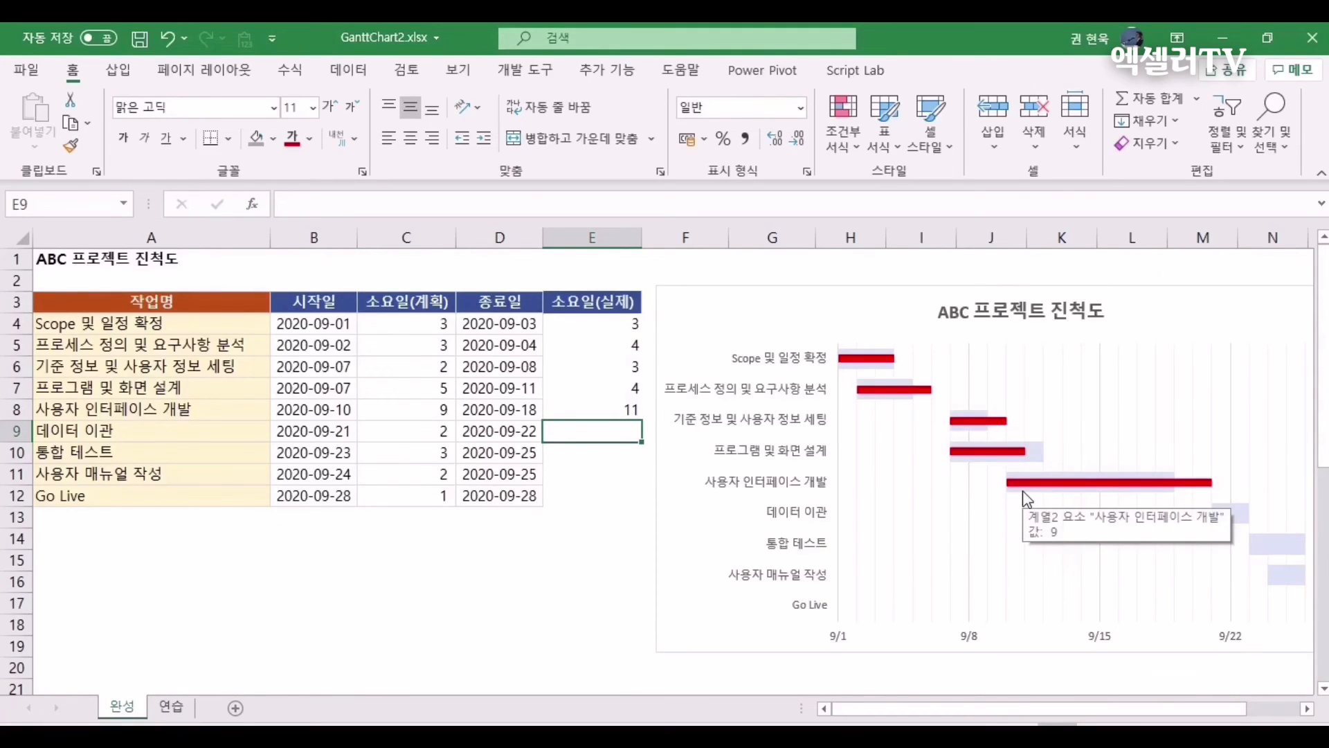
{"action": "left_click", "coordinate": [1308, 710]}
{"action": "left_click_drag", "start_coordinate": [1267, 710], "coordinate": [1195, 720]}
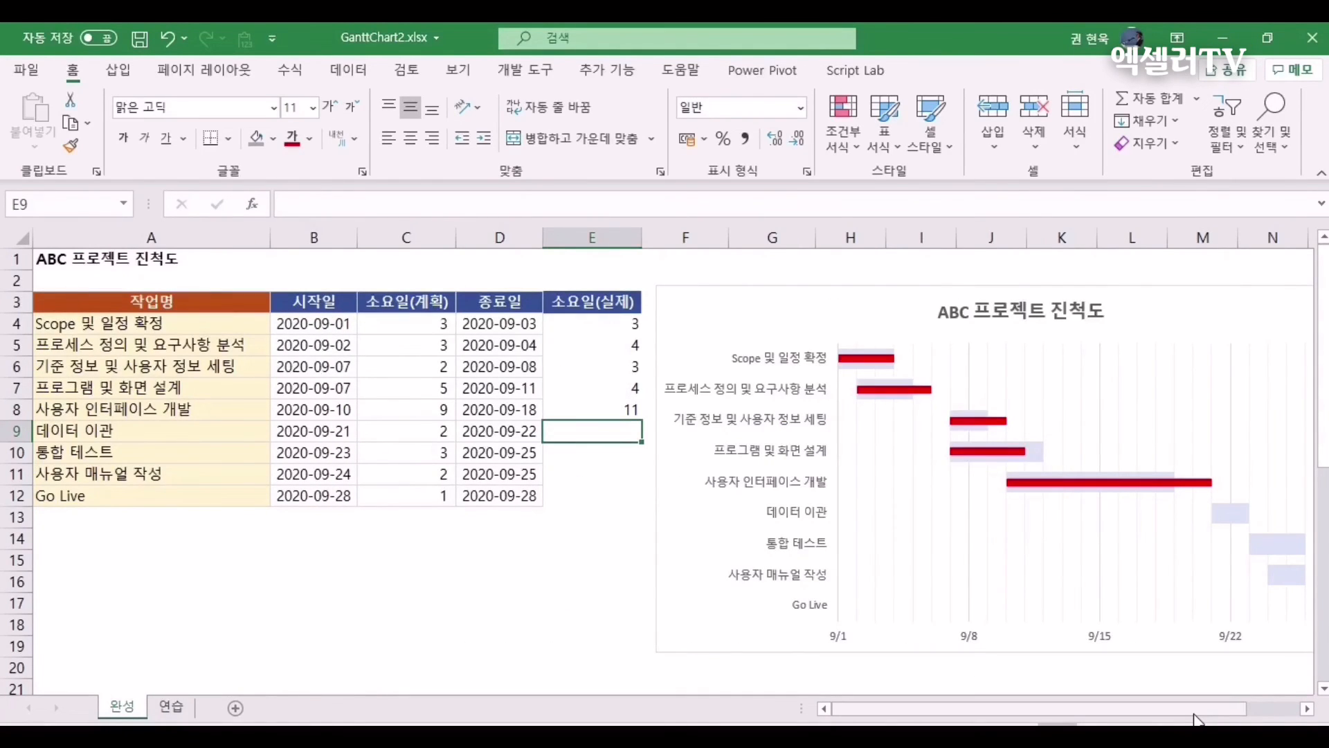